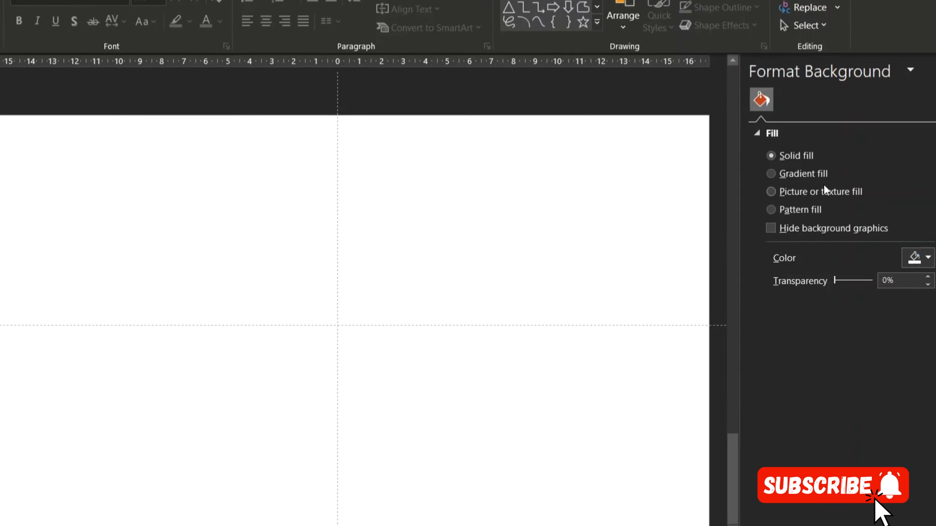
- Set the slide background to a picture fill using the file #pic1
click(814, 210)
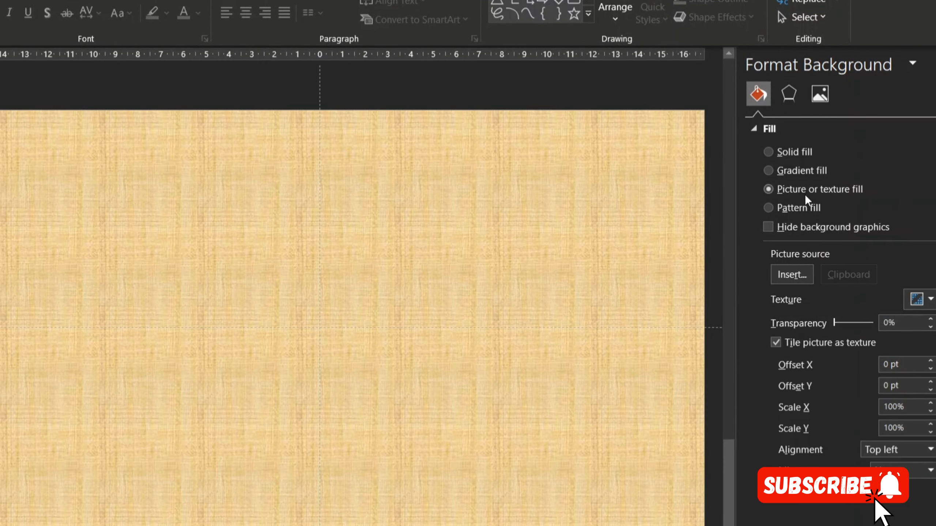
click(792, 275)
click(466, 229)
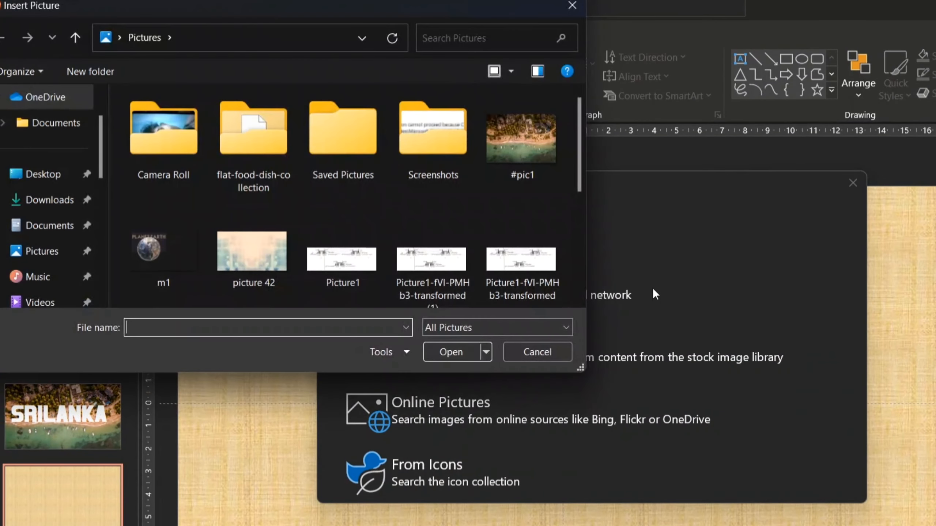
double_click(517, 145)
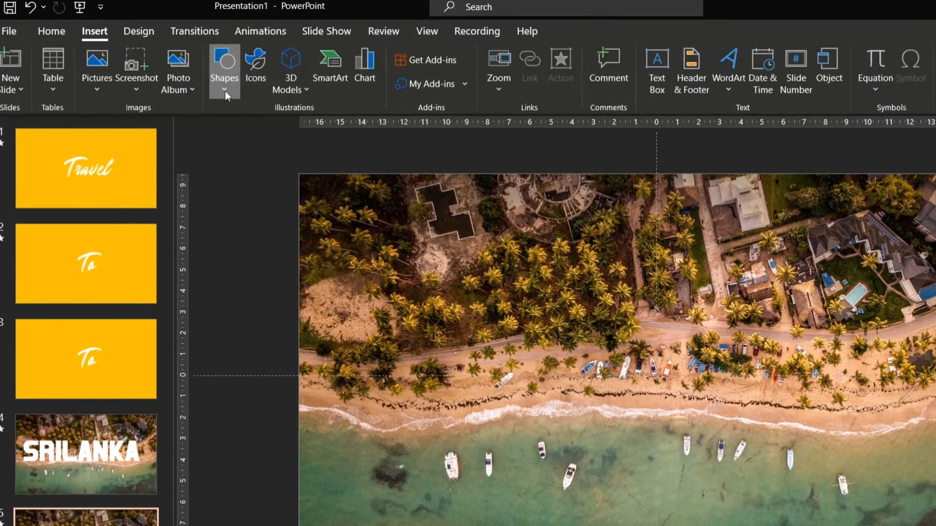
- Draw a rectangle covering the whole slide, 33.87 cm wide and 19.05 cm high
click(224, 92)
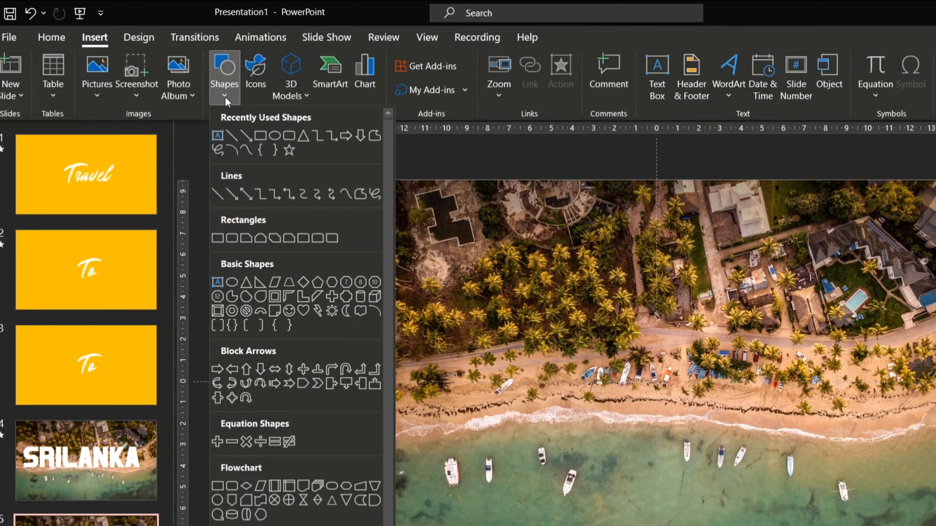
click(260, 136)
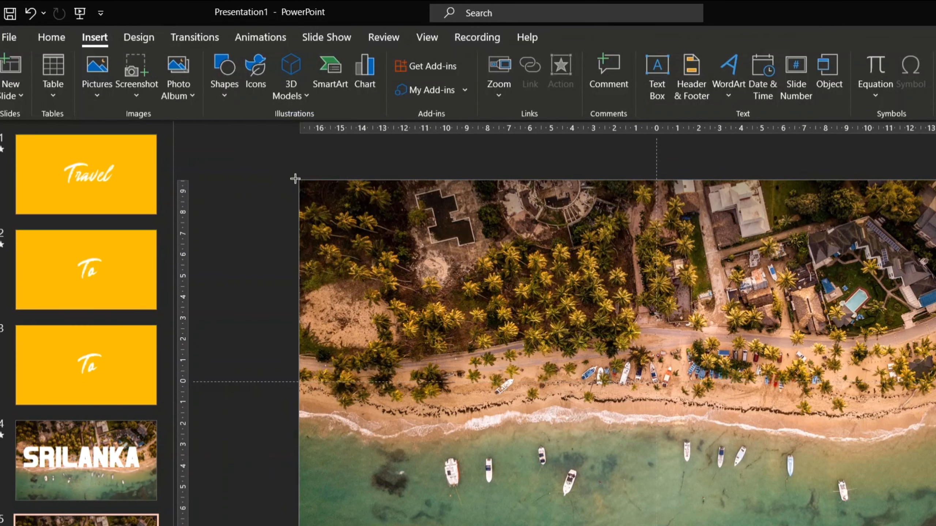
drag(298, 181, 935, 525)
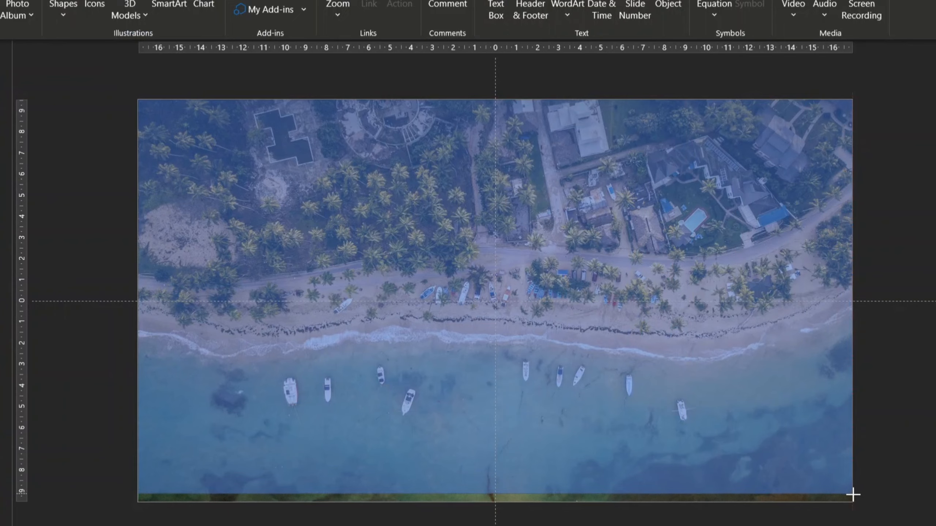
drag(853, 495, 852, 502)
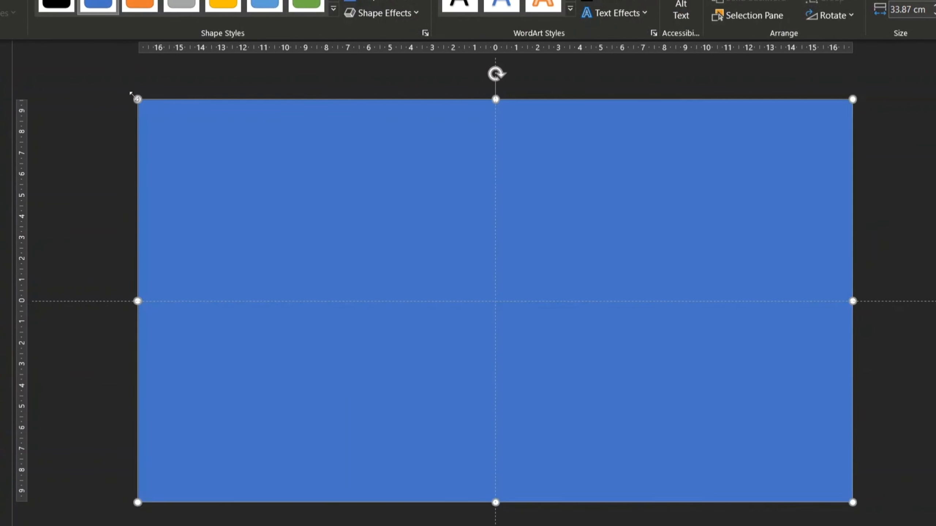
- Remove the rectangle's outline and fill it with a custom pinkish-red colour
click(391, 53)
click(389, 265)
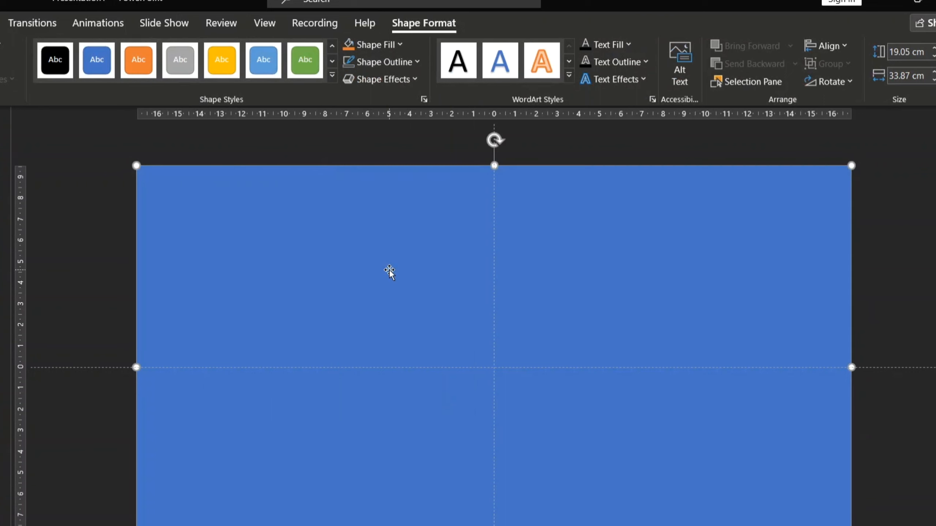
click(394, 47)
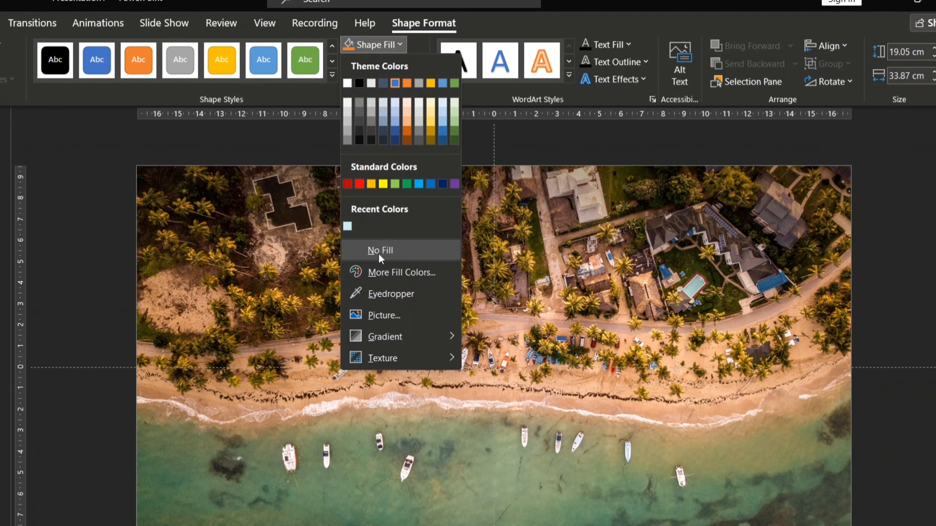
click(402, 272)
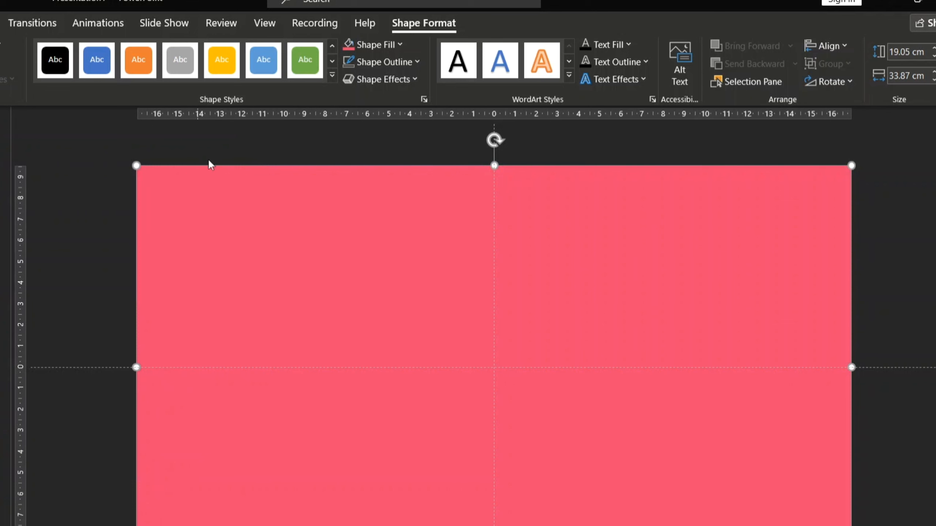
- Insert a text box over the rectangle reading "Travel" with the font size set to 72
click(0, 23)
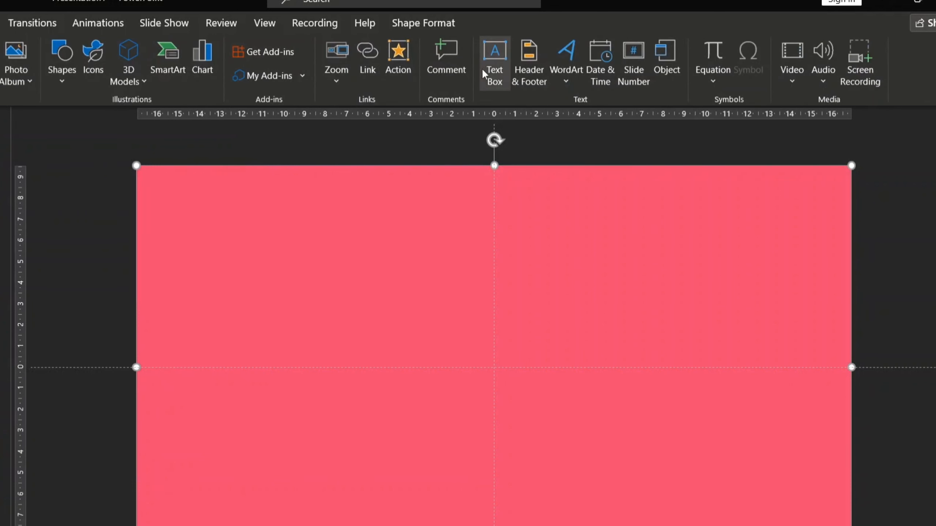
click(492, 73)
drag(368, 344, 857, 439)
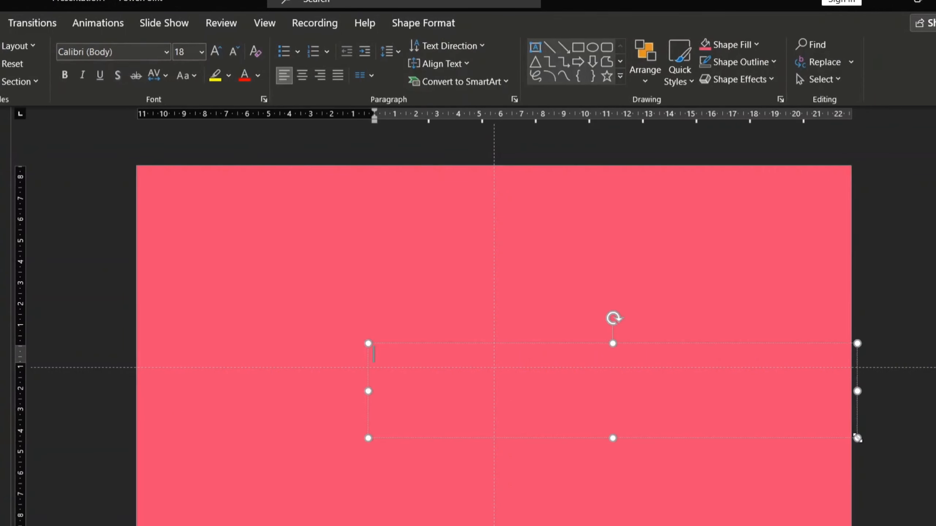
click(202, 52)
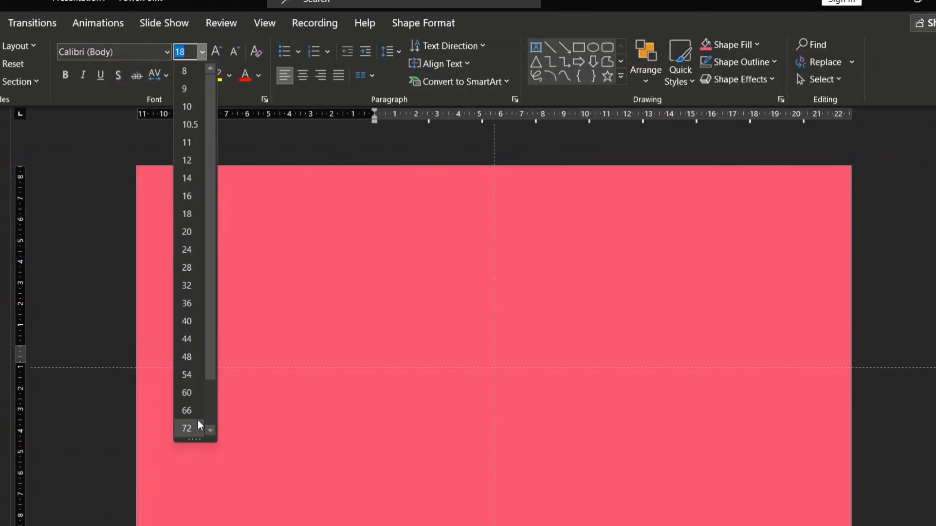
click(186, 427)
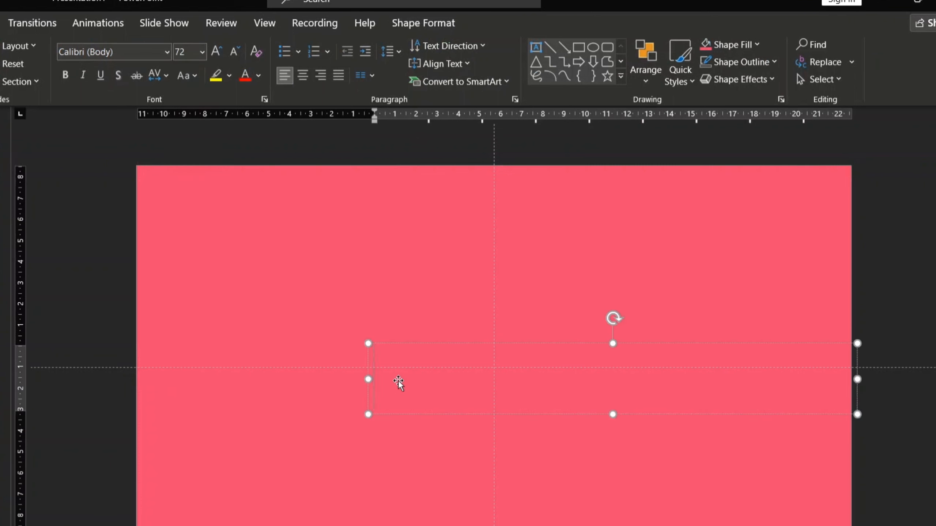
text(Travel)
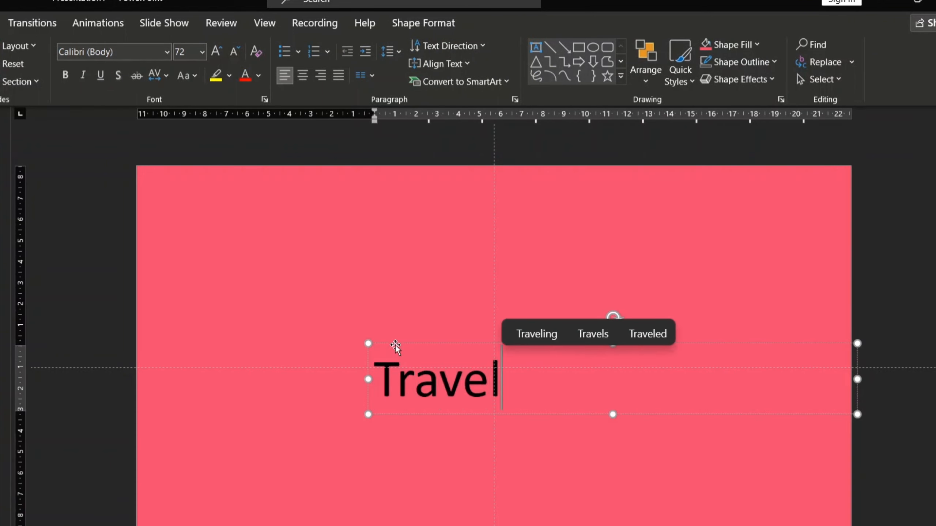
- Change the font of the word "Travel" to District Rogue Demo
click(394, 340)
double_click(401, 366)
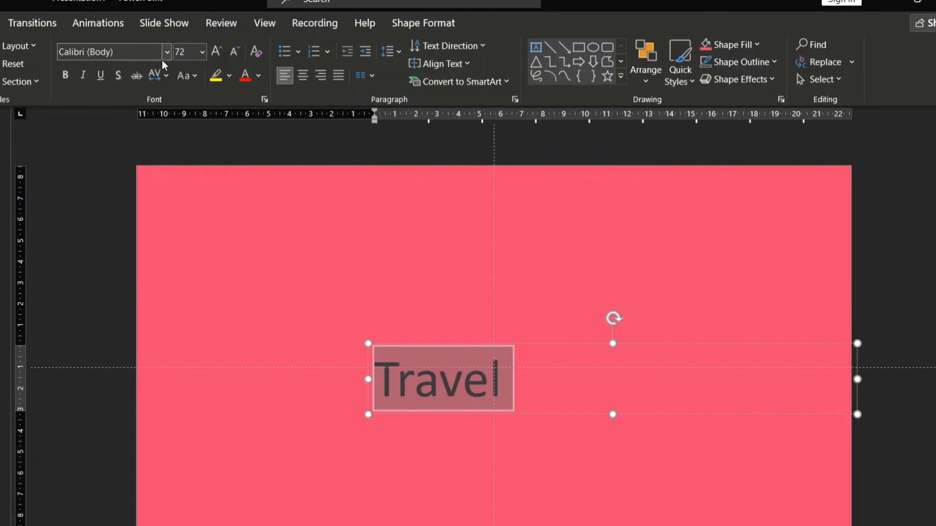
click(167, 52)
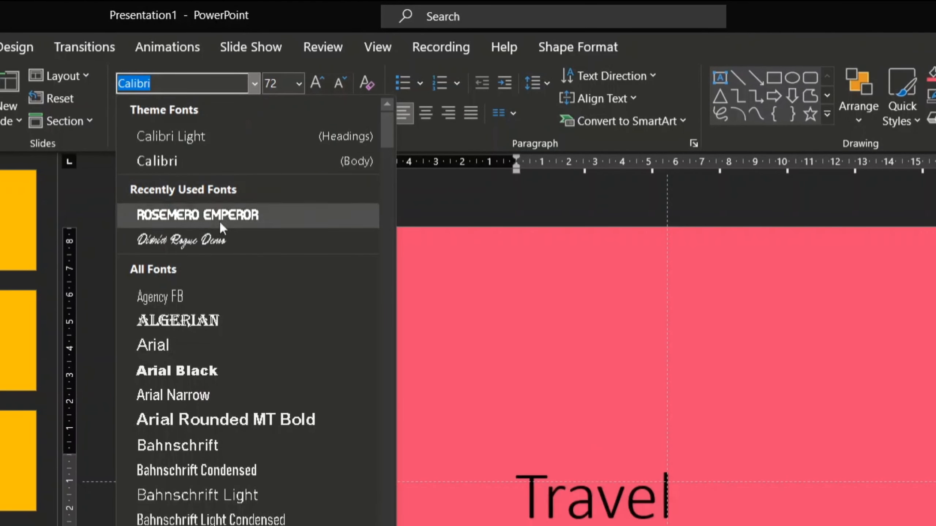
click(202, 248)
- Enlarge the word "Travel" to font size 188
click(317, 81)
click(318, 82)
click(317, 82)
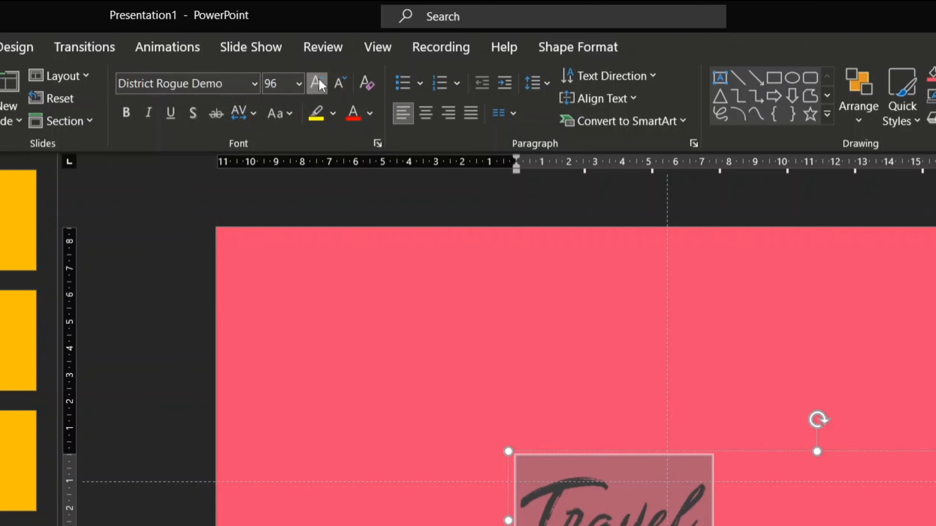
click(318, 82)
click(318, 82)
click(318, 82)
click(318, 82)
click(318, 82)
click(287, 88)
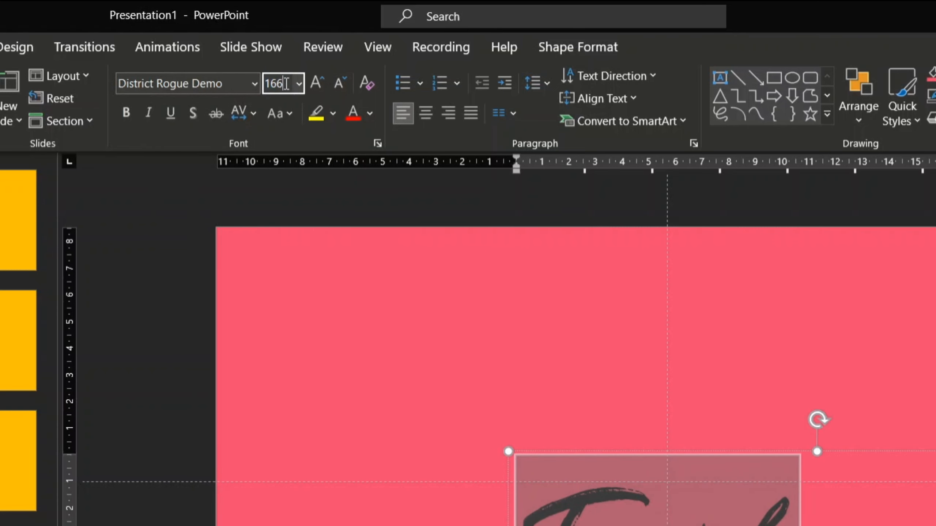
text(188)
key(Return)
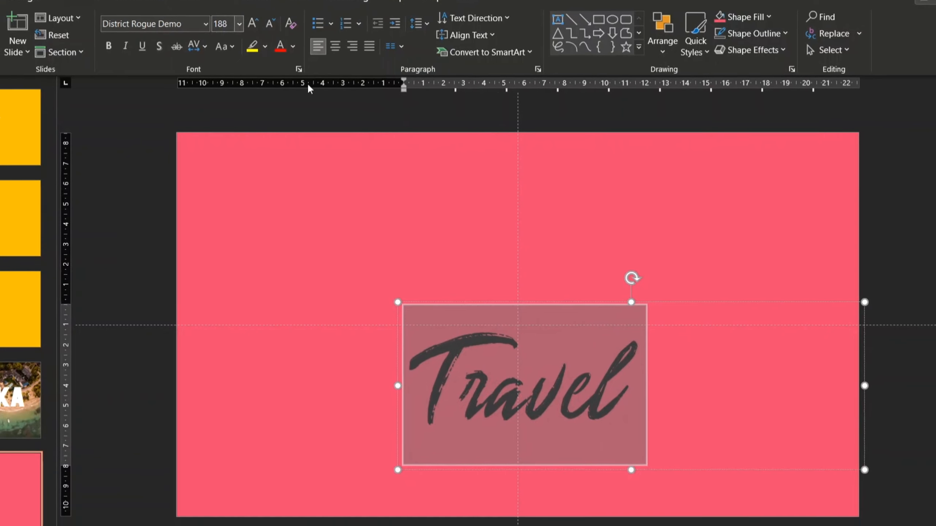
- Move the Travel text box up, centre its text, and align the box to the slide's horizontal centre
click(572, 390)
drag(440, 251, 440, 223)
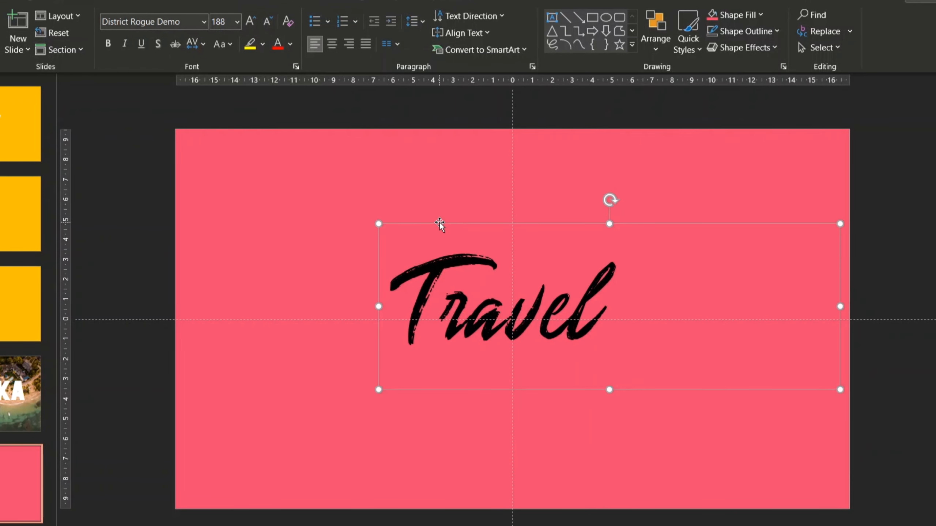
click(326, 47)
click(652, 41)
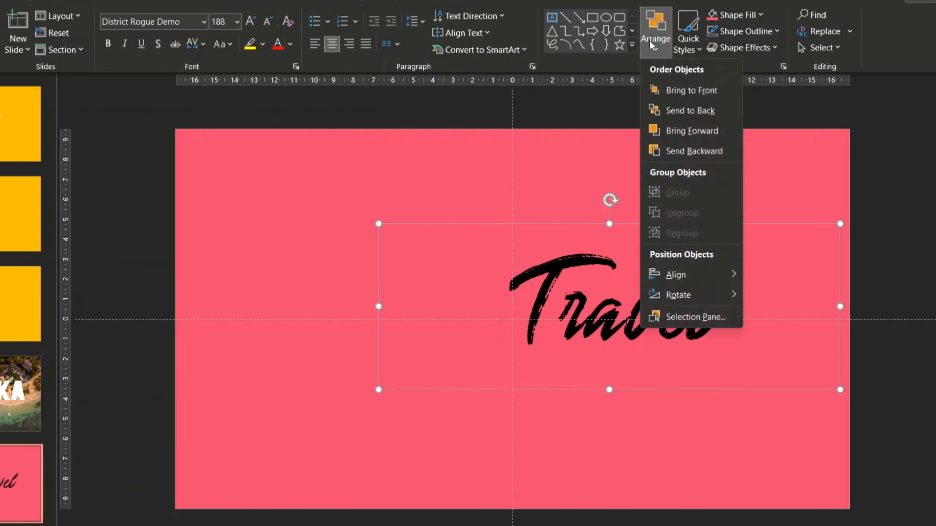
mouse_move(717, 275)
click(776, 295)
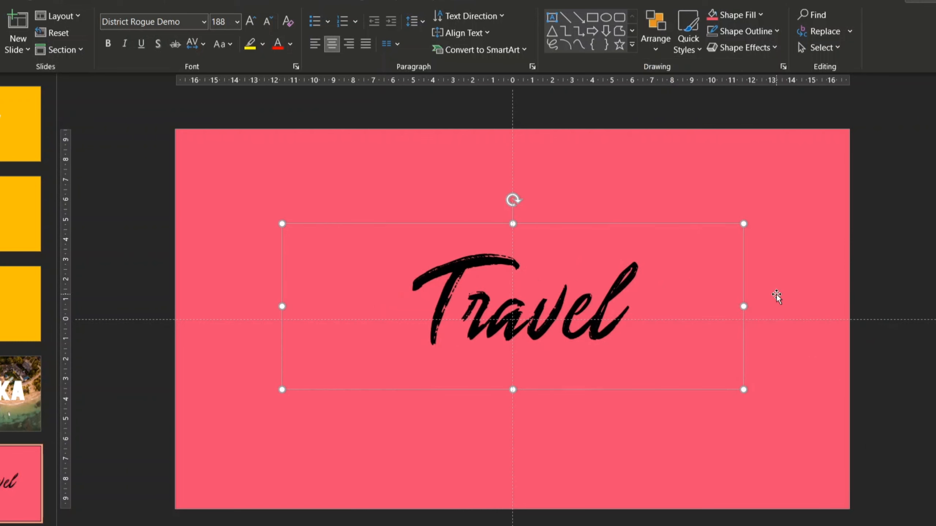
- Align the Travel text box to the slide's vertical middle and make its text white
click(650, 47)
mouse_move(674, 276)
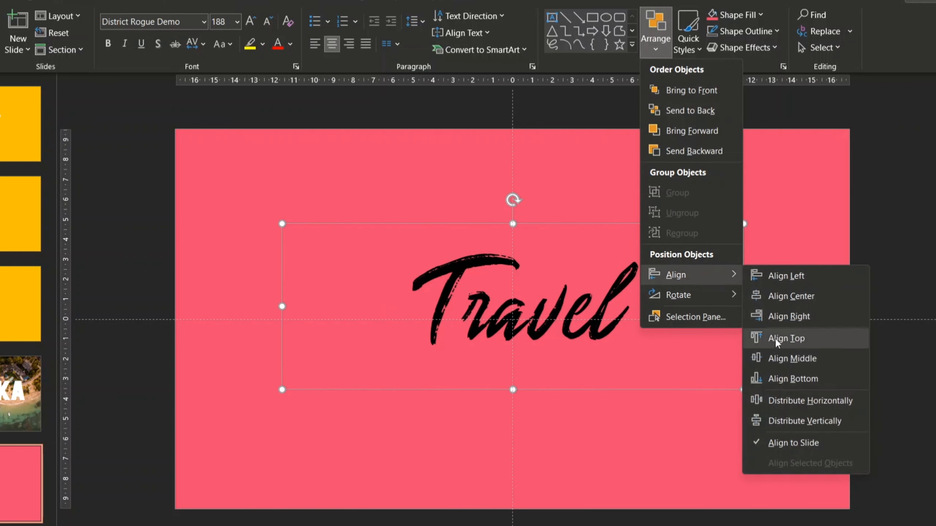
click(780, 359)
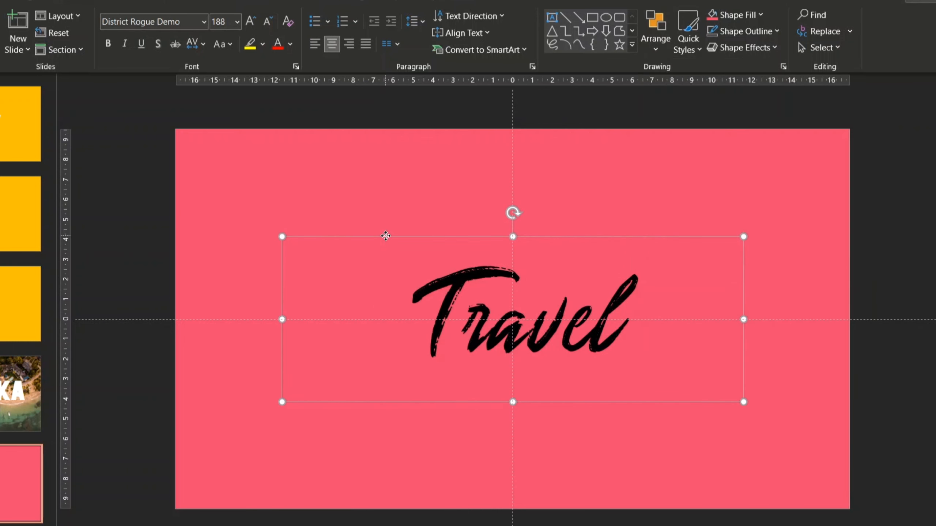
click(290, 43)
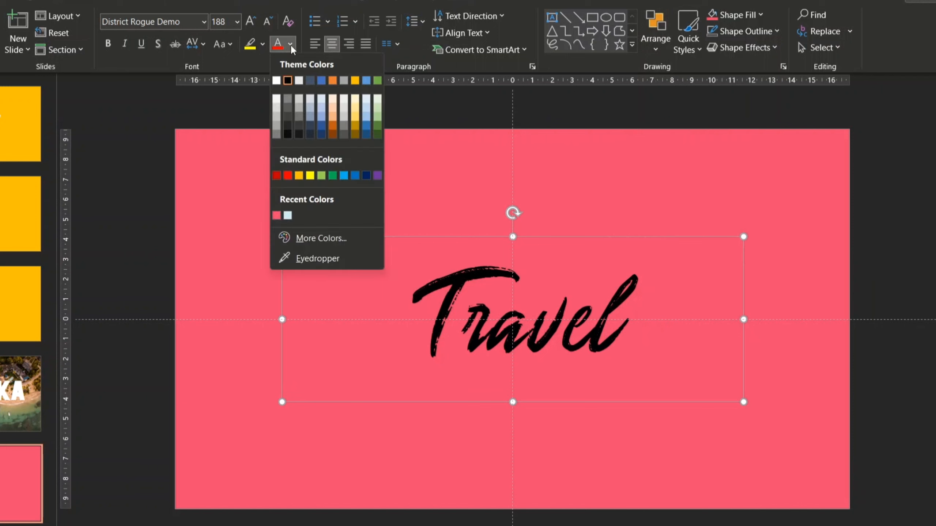
click(277, 78)
- Duplicate the pink rectangle as a full-width strip about 5.4 cm tall and place it along the slide's bottom edge
click(426, 210)
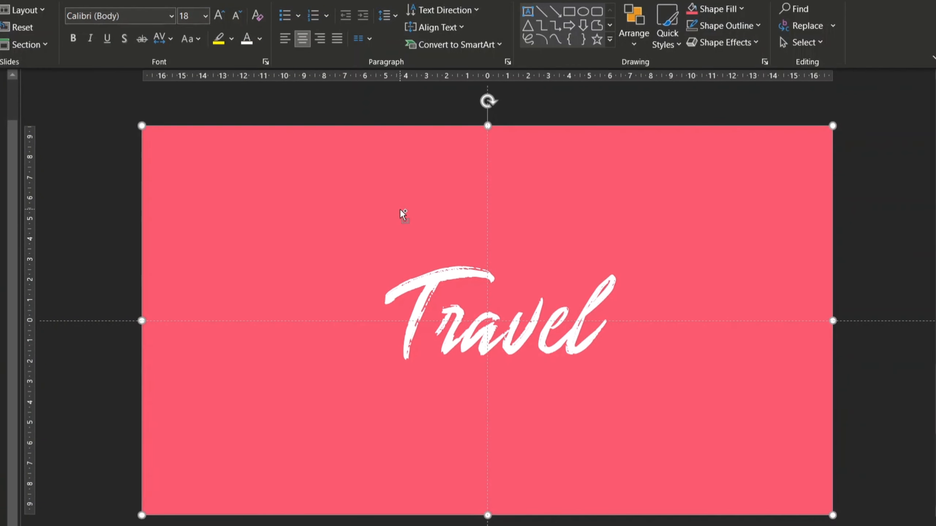
key(ctrl+d)
mouse_move(400, 209)
mouse_down()
mouse_move(378, 199)
mouse_move(412, 194)
mouse_move(392, 201)
mouse_up()
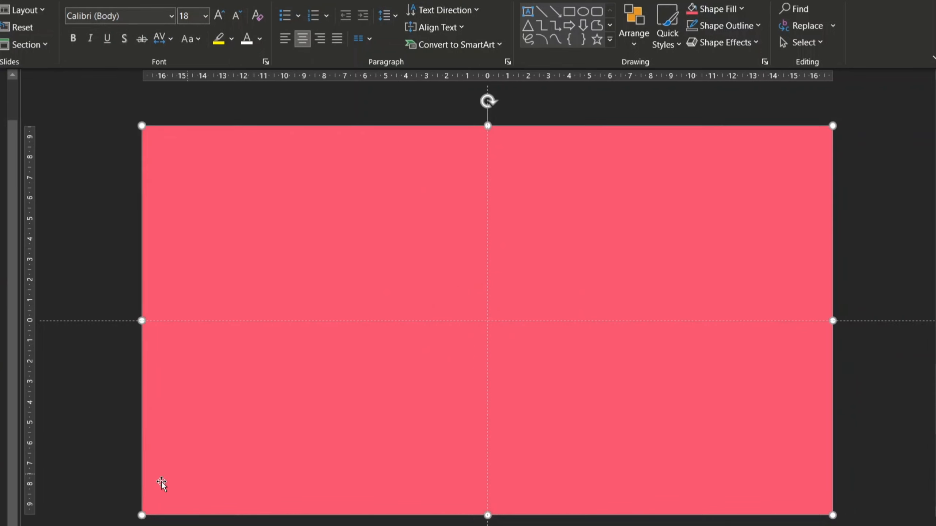
drag(140, 515, 146, 233)
click(142, 233)
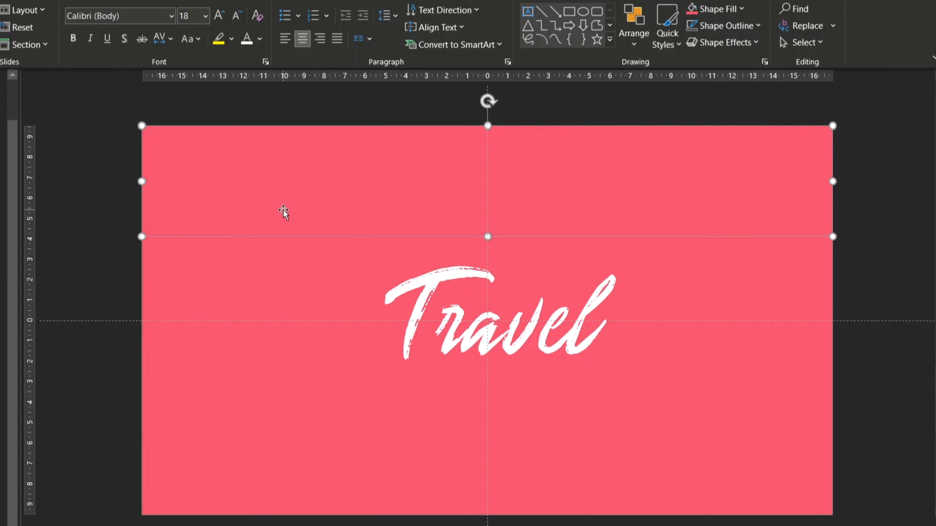
drag(283, 209, 282, 490)
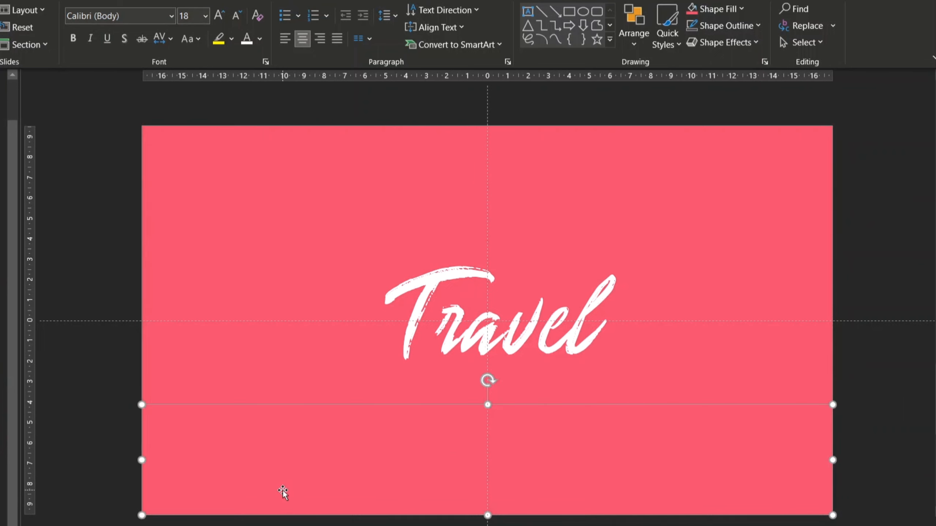
- Apply the Fly In entrance animation to the Travel text box
click(336, 225)
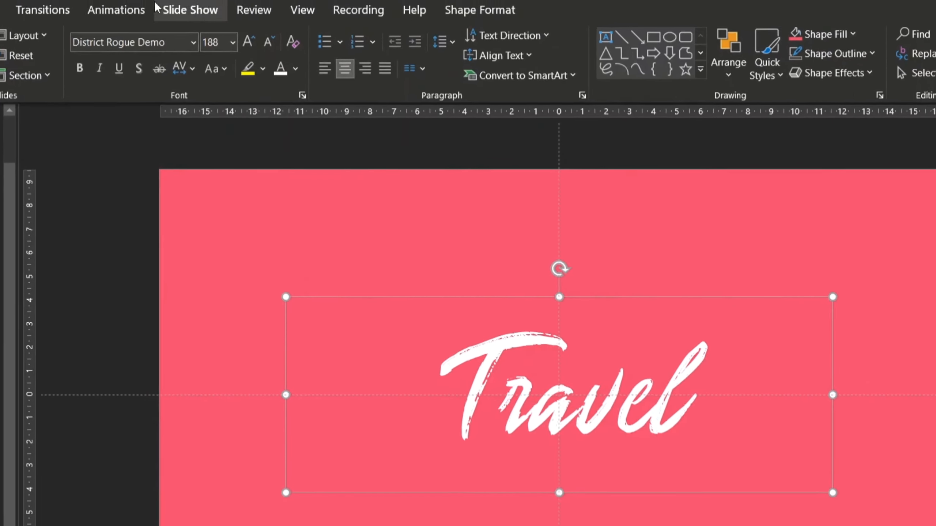
click(142, 10)
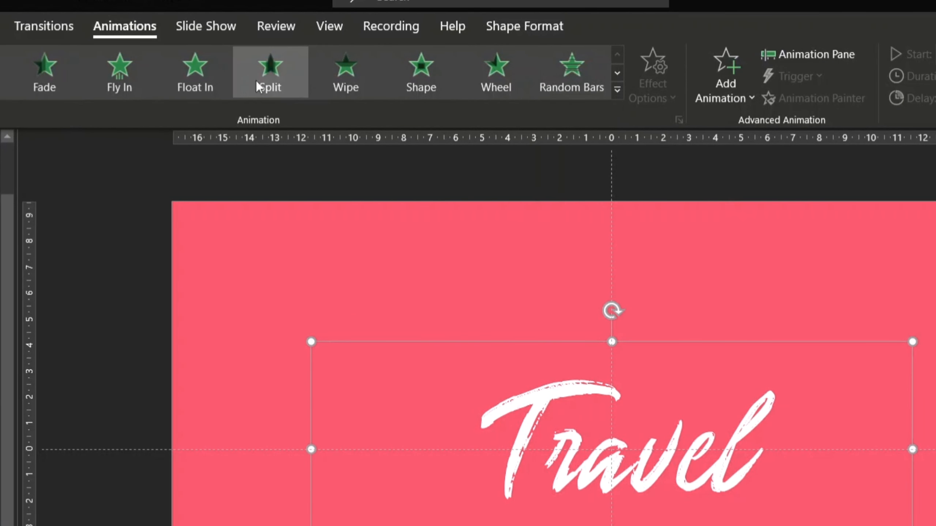
click(130, 84)
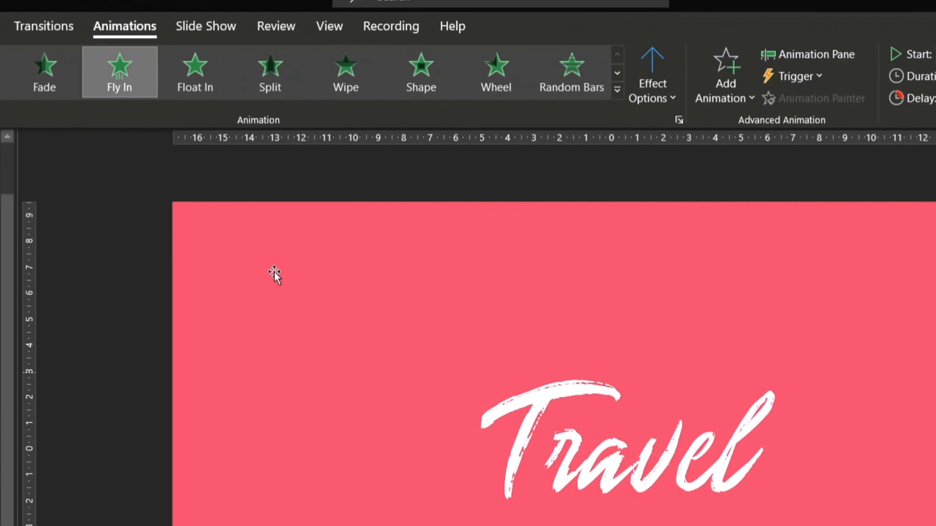
- Add a Fly Out exit animation to the Travel text box, with direction To Top and a delay of 0.75 seconds
click(736, 81)
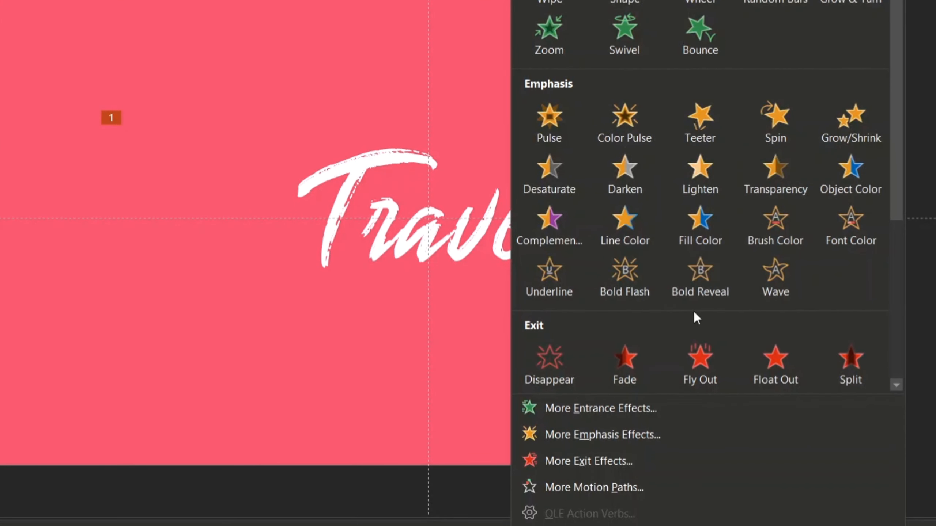
scroll(693, 310, down, 3)
click(708, 133)
click(475, 32)
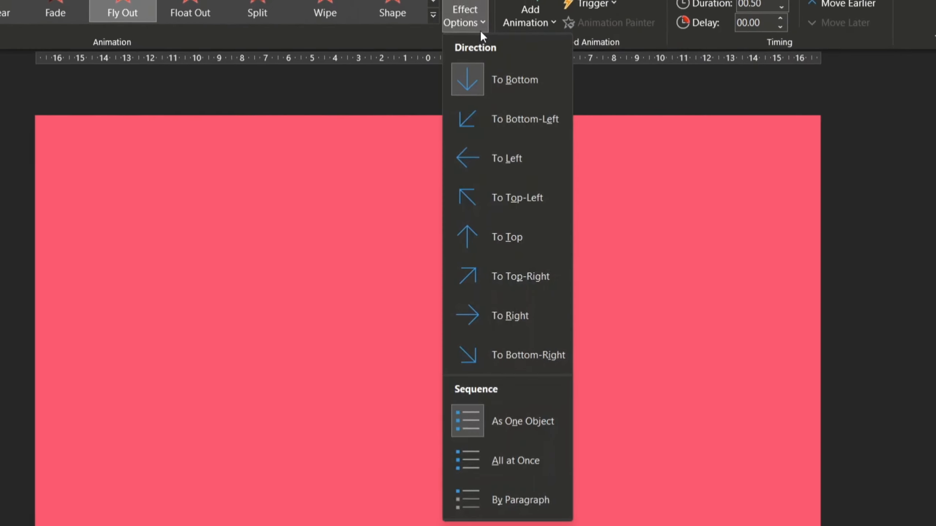
click(487, 274)
click(770, 56)
click(770, 56)
click(770, 56)
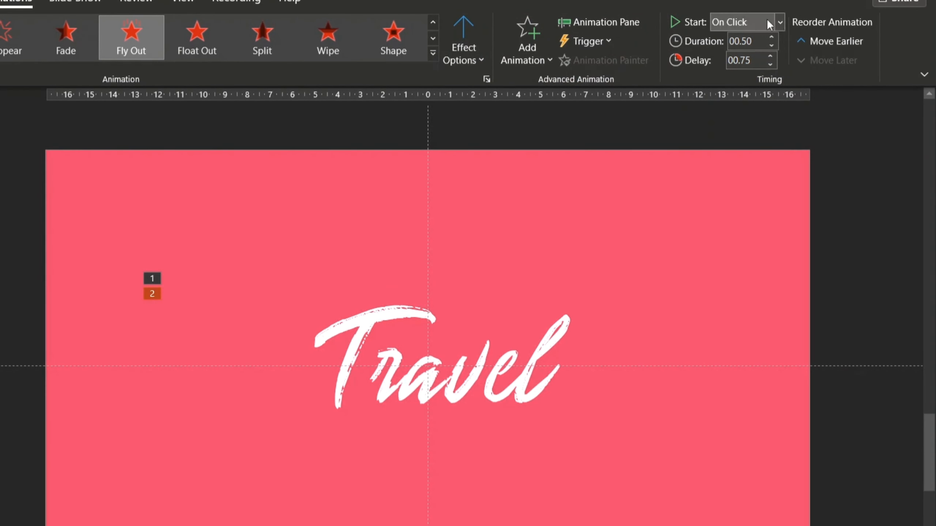
- Set both the entrance and exit animations of the Travel text box to start After Previous
click(607, 22)
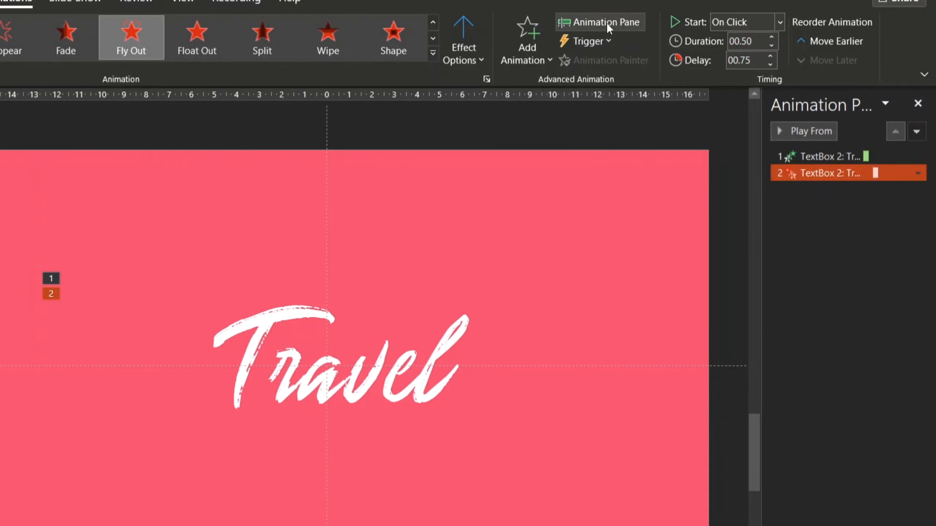
click(823, 157)
click(821, 131)
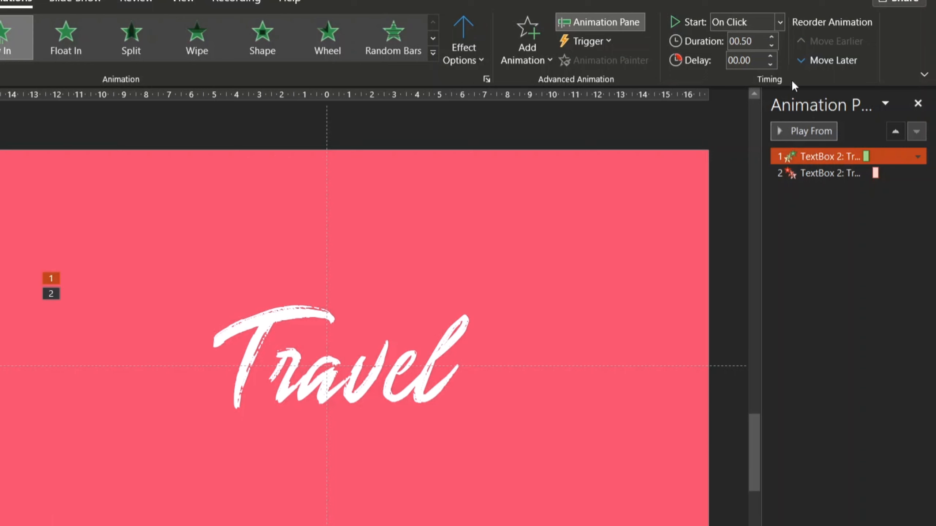
shift+click(811, 170)
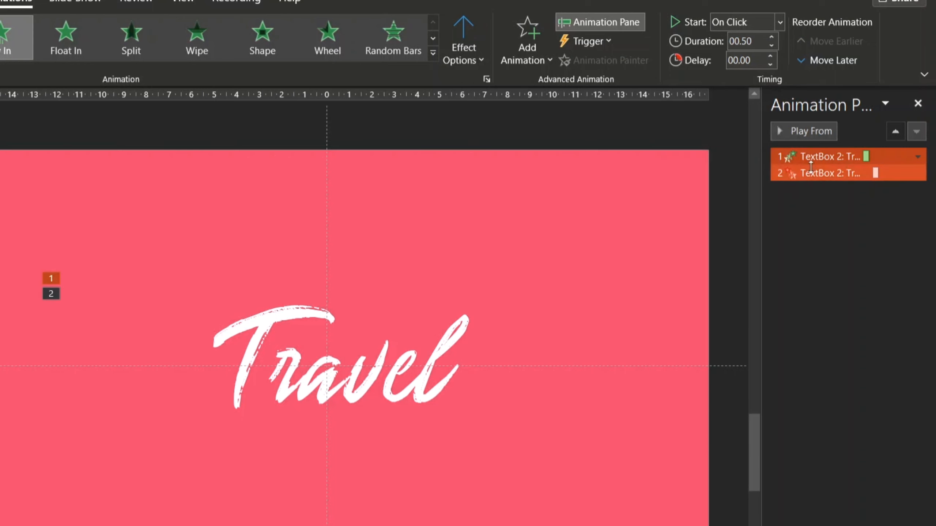
click(810, 167)
click(734, 21)
click(735, 73)
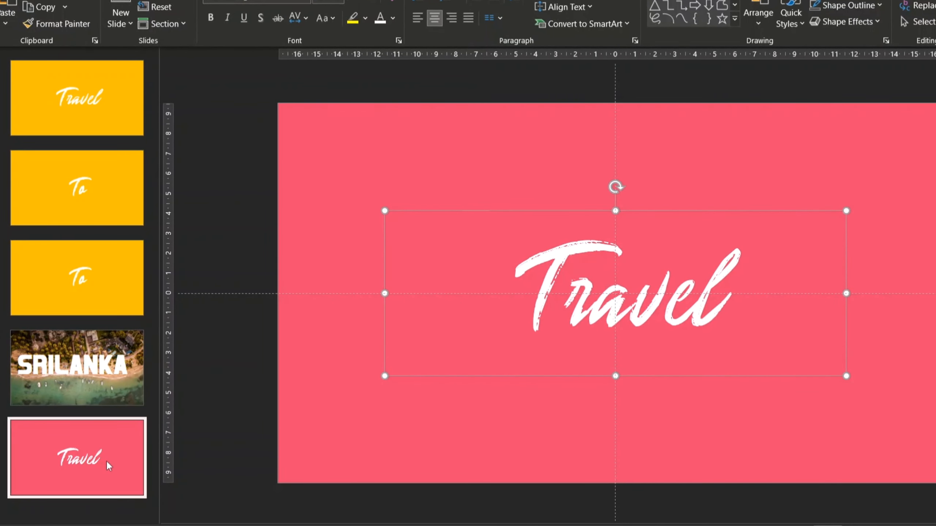
- Duplicate the pink Travel slide and change the title on the copy to "To"
right_click(107, 463)
click(153, 283)
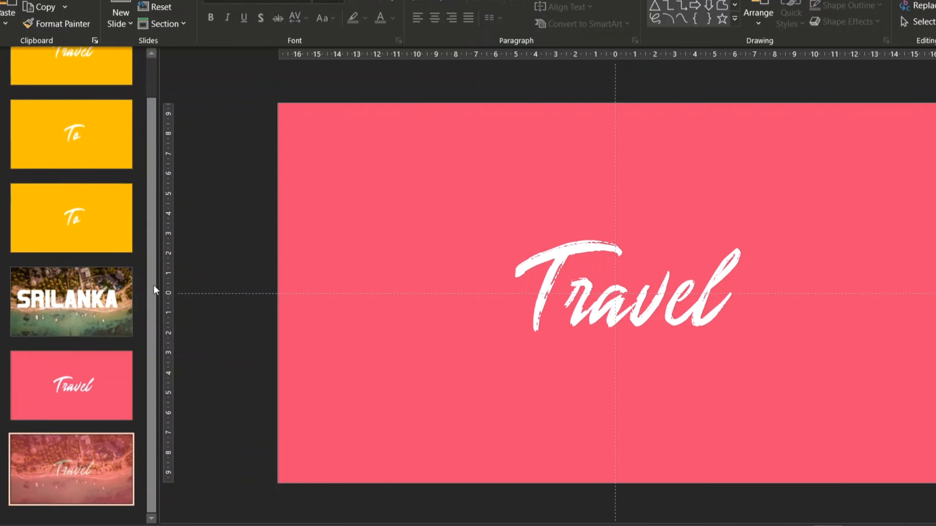
click(592, 284)
key(ctrl+a)
text(Ta)
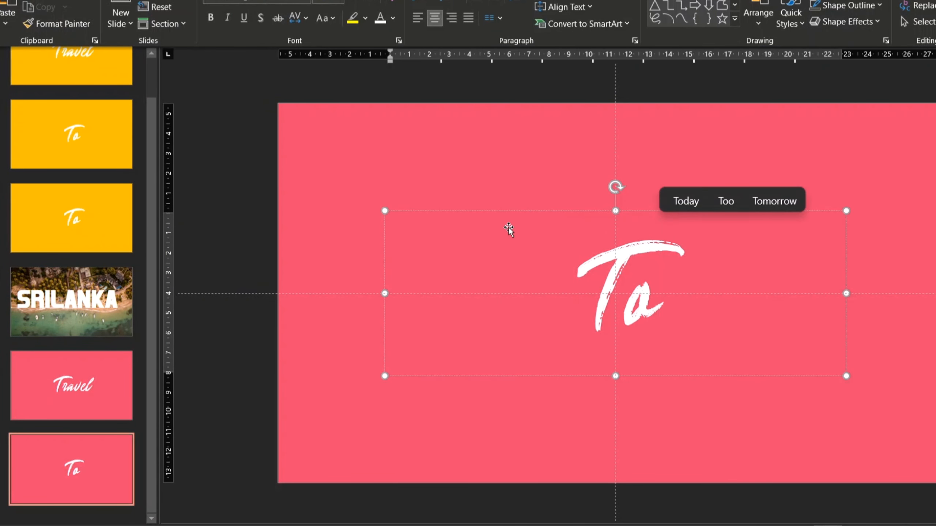
click(506, 167)
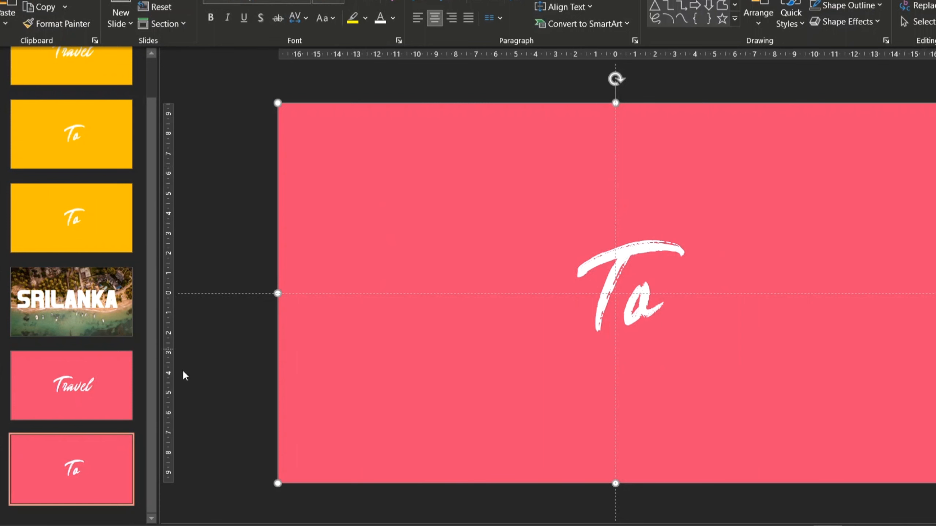
- Duplicate the pink "To" slide
click(89, 409)
click(528, 183)
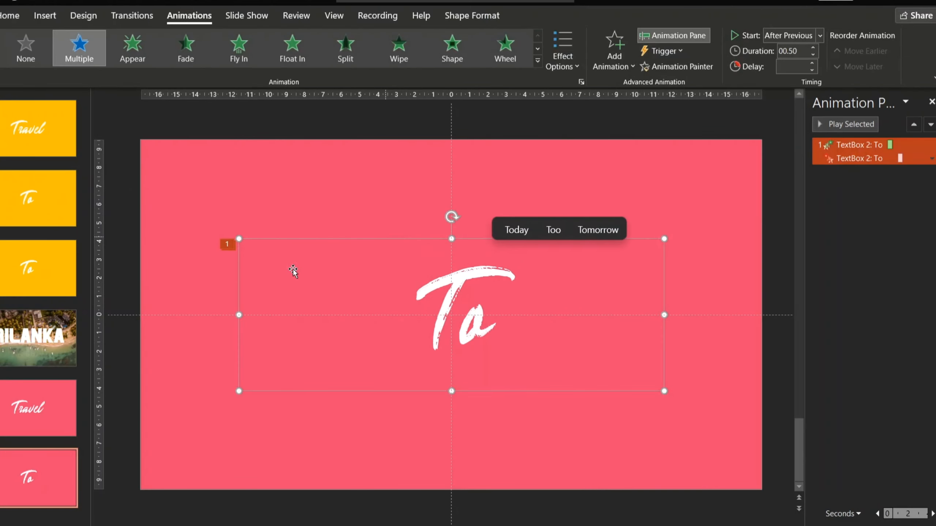
click(26, 480)
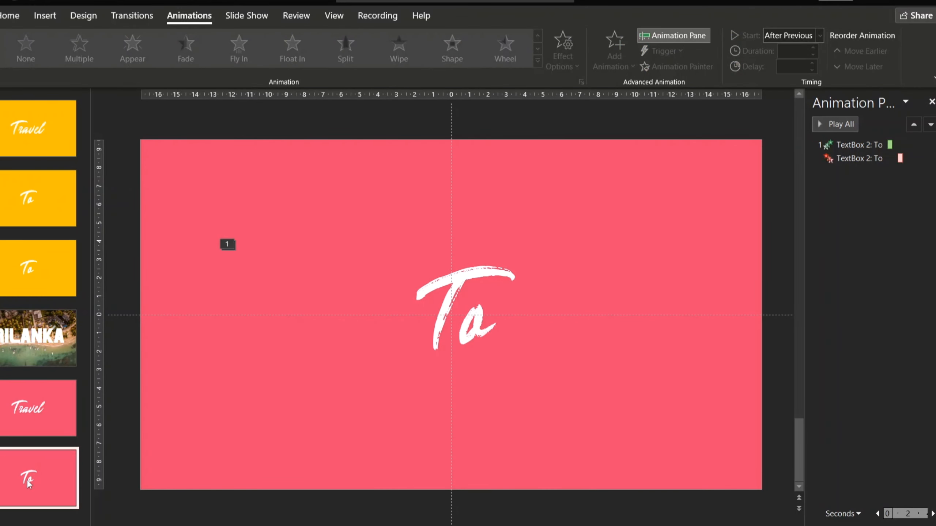
key(ctrl+d)
scroll(410, 324, down, 3)
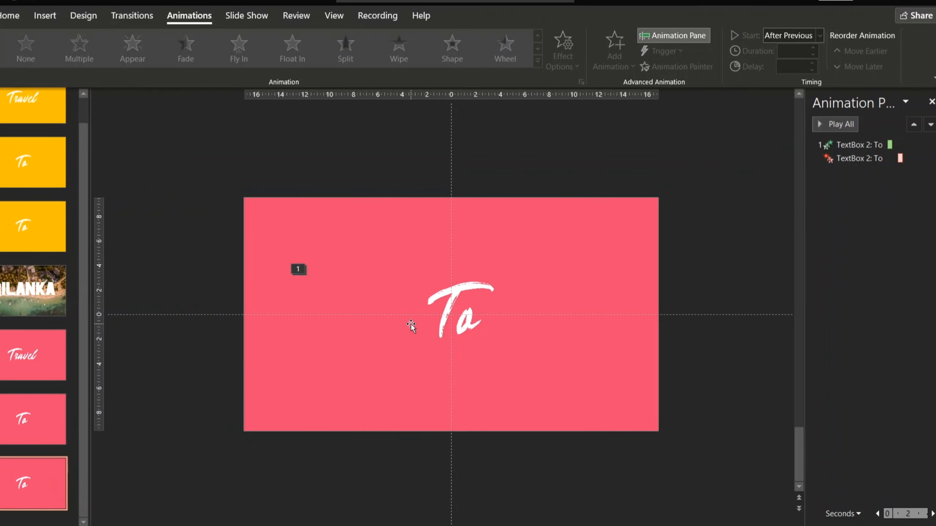
- Delete the Fly In animation from the second pink "To" slide and the Fly Out animation from the first one
click(330, 332)
click(287, 322)
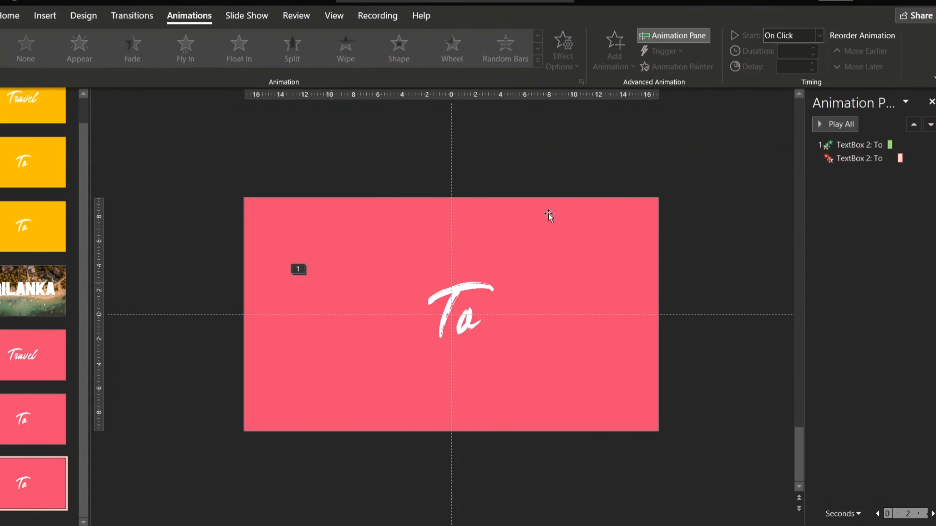
click(833, 146)
key(Delete)
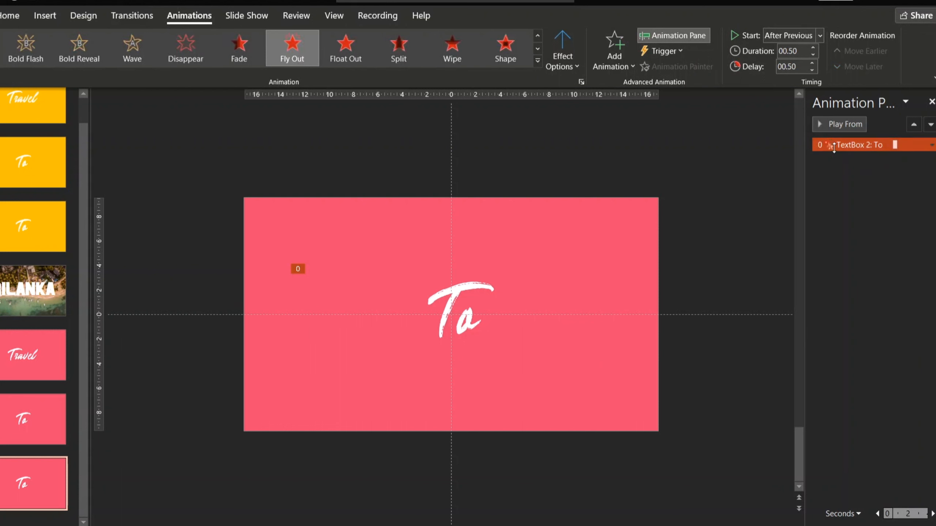
click(338, 327)
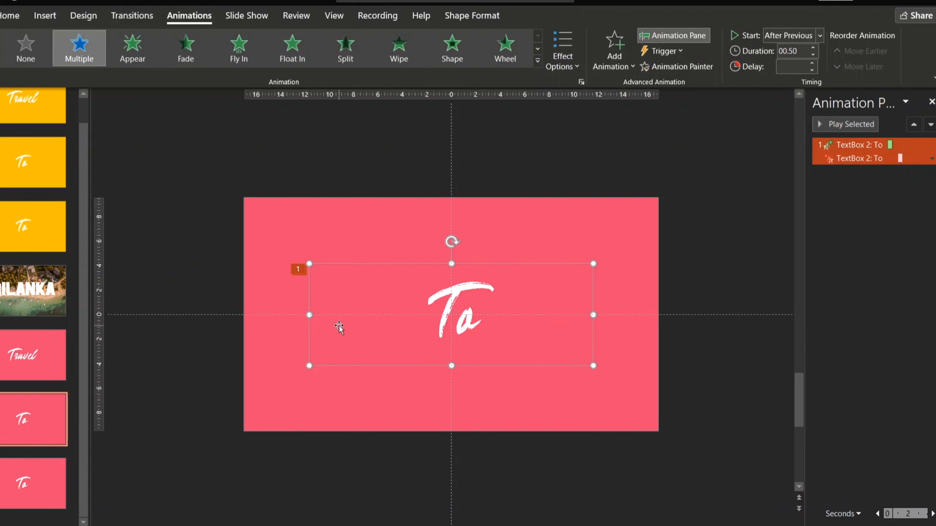
click(890, 158)
key(Delete)
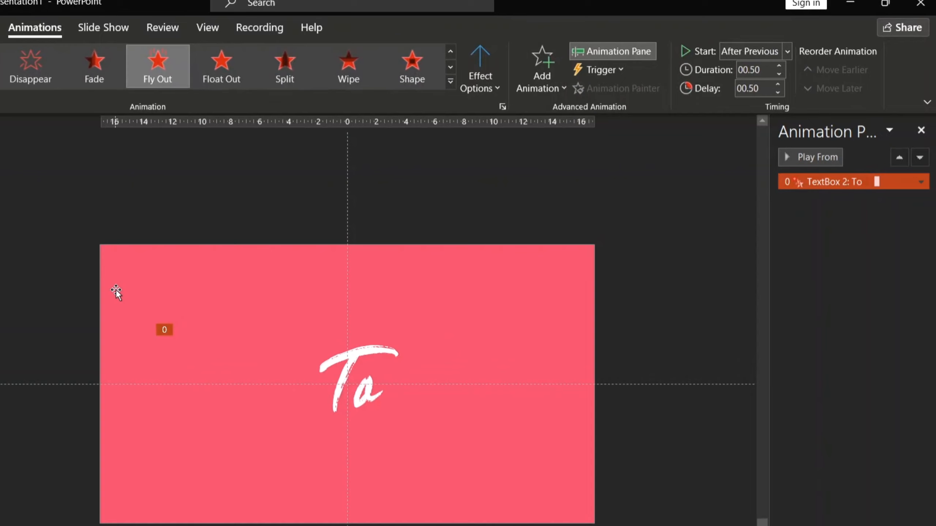
- Set the Fly Out animation on the last "To" slide to start With Previous with a delay of 0 seconds
click(260, 232)
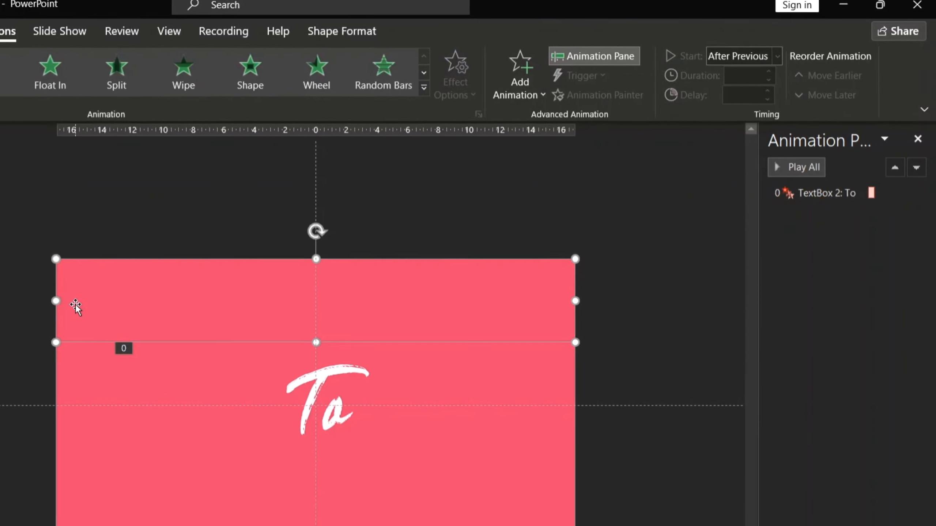
click(800, 191)
click(748, 55)
click(743, 95)
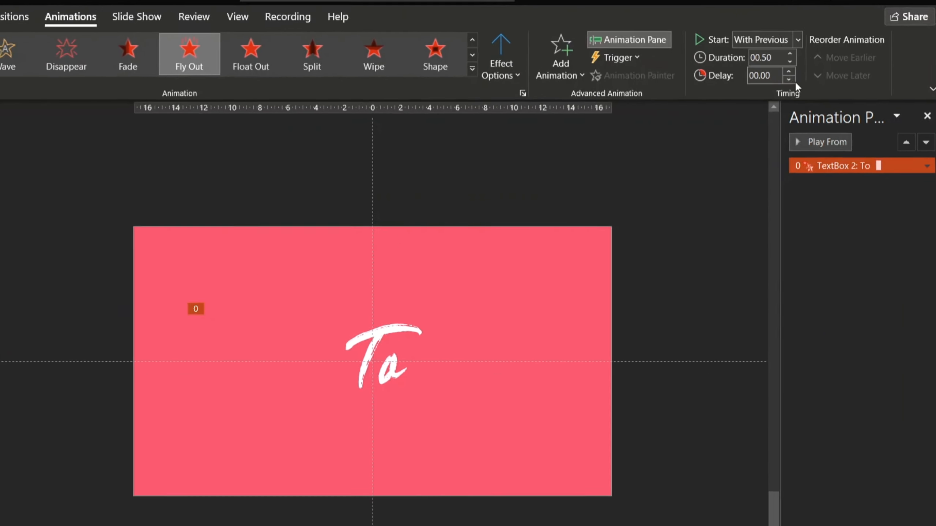
- Stretch the pink cover on the last slide about 11 cm past the slide's left edge
click(53, 402)
drag(243, 311, 112, 316)
ctrl+scroll(110, 313, down, 5)
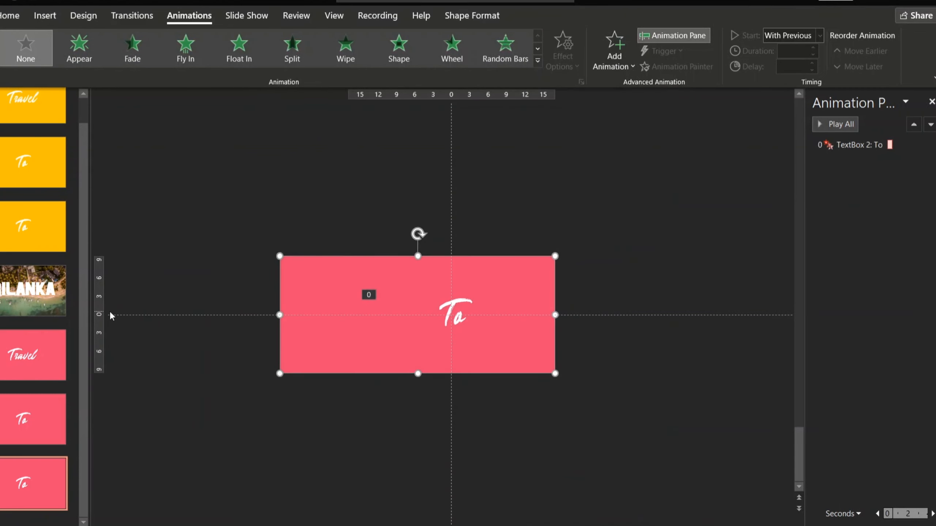
- Paste the airplane and two cloud pictures over the cover's left end, and pull the cover's left edge in slightly under the wings
click(112, 316)
key(ctrl+v)
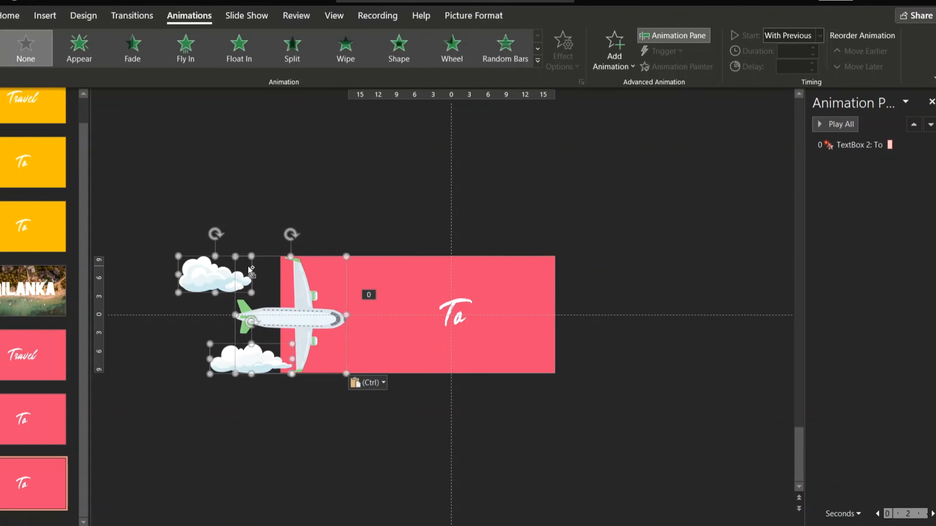
click(363, 330)
drag(281, 315, 294, 316)
ctrl+scroll(297, 316, up, 5)
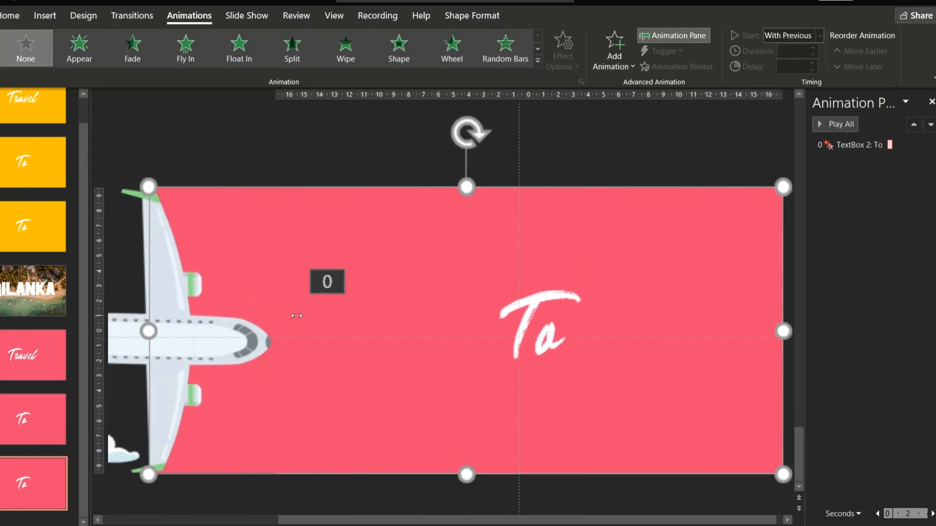
- Edit the pink cover's points so its upper-left corner meets the plane's upper wingtip, with an extra point on the wing
click(472, 16)
click(145, 38)
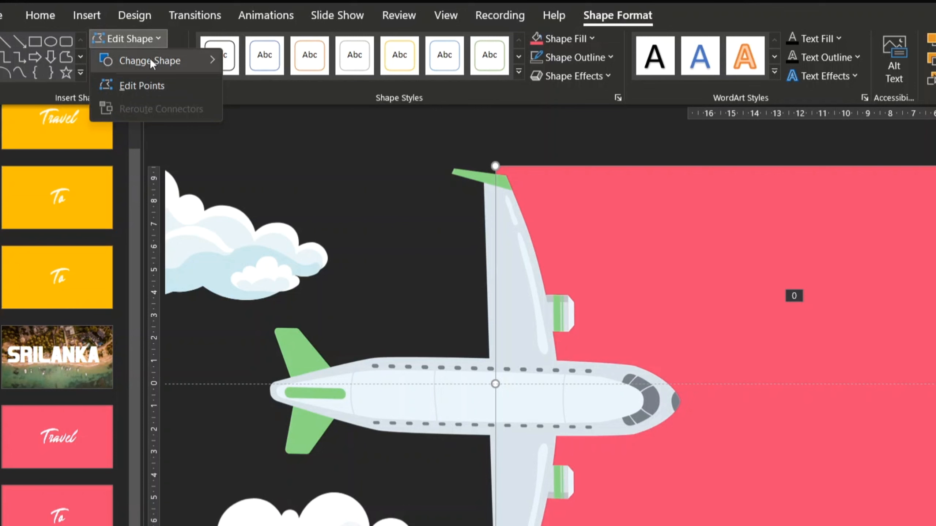
click(147, 84)
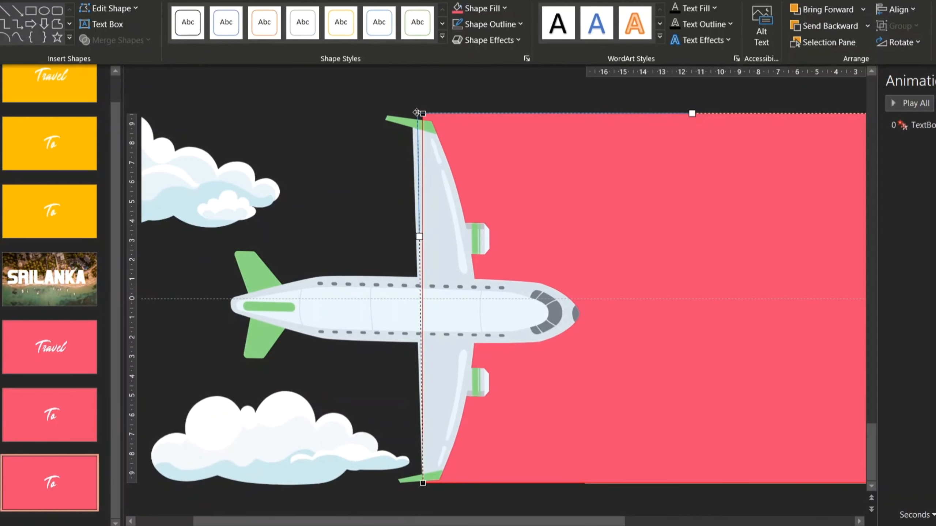
drag(495, 164, 454, 160)
click(131, 9)
click(133, 10)
drag(393, 166, 431, 121)
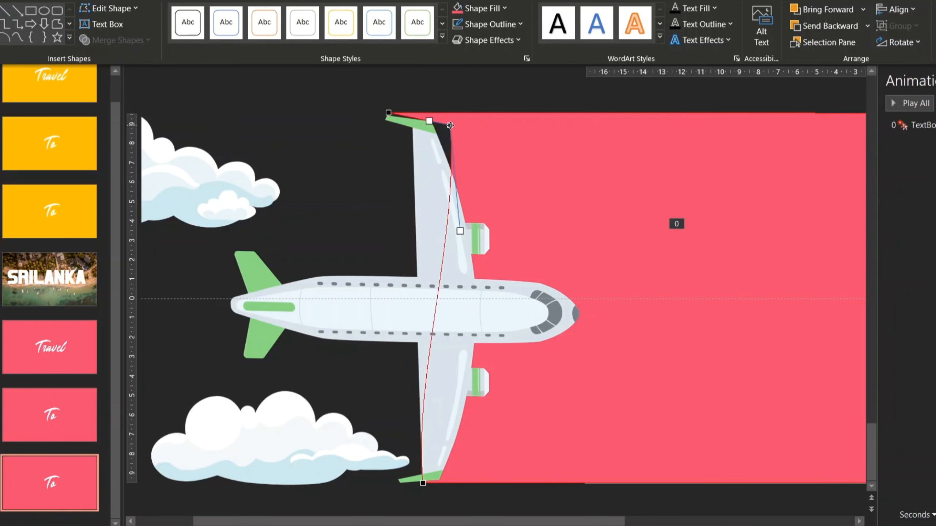
- Move the cover's lower-left point to the plane's lower wingtip and reshape the edge so it stays hidden behind the wing
drag(423, 483, 400, 483)
drag(389, 377, 489, 484)
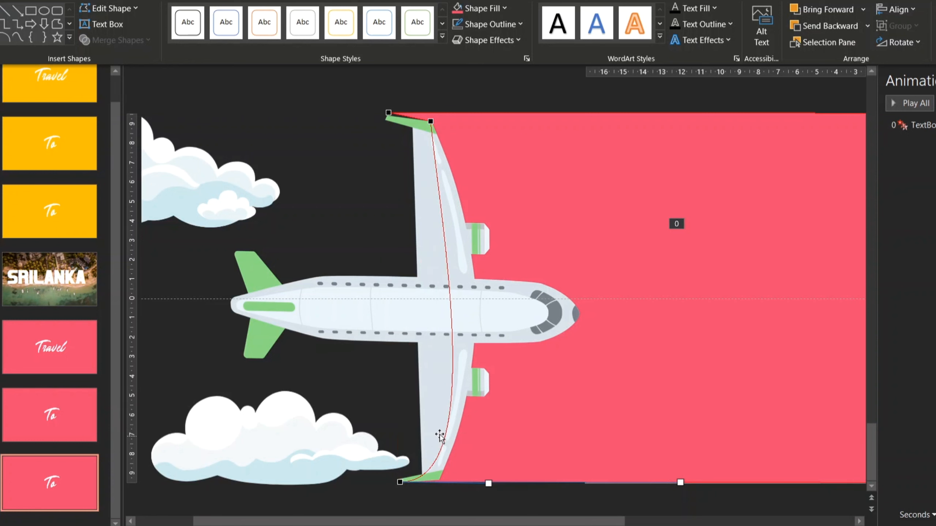
drag(444, 451, 445, 472)
drag(385, 492, 422, 421)
drag(433, 483, 417, 482)
mouse_move(446, 428)
mouse_down()
mouse_move(448, 450)
mouse_move(452, 418)
mouse_up()
click(439, 481)
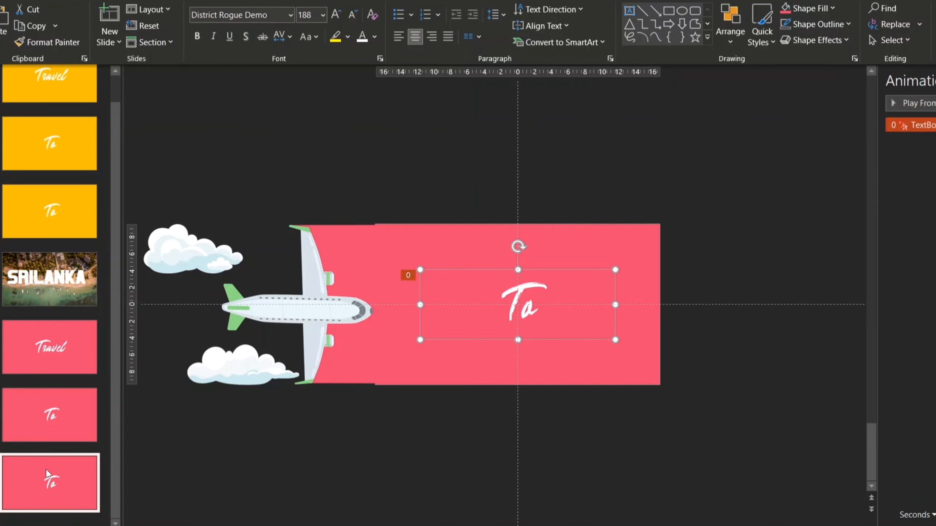
- Duplicate the slide and, on the copy, move the pink cover, airplane and both clouds right together until the plane is past the slide's right edge
click(46, 469)
key(ctrl+d)
click(348, 347)
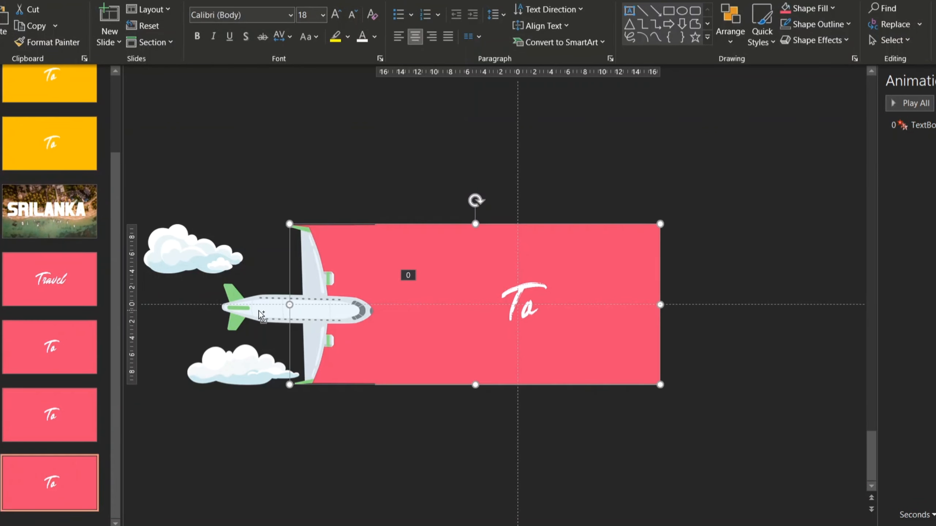
ctrl+click(259, 312)
ctrl+click(219, 365)
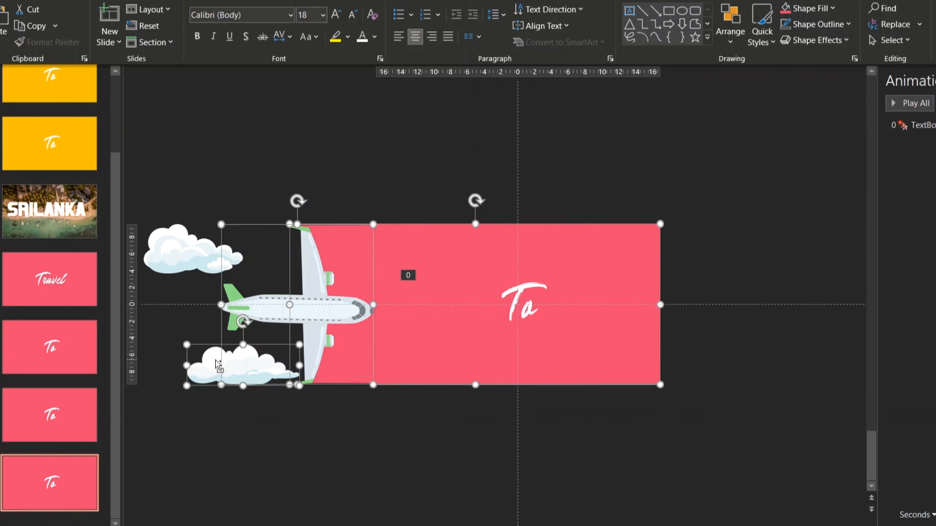
ctrl+click(181, 239)
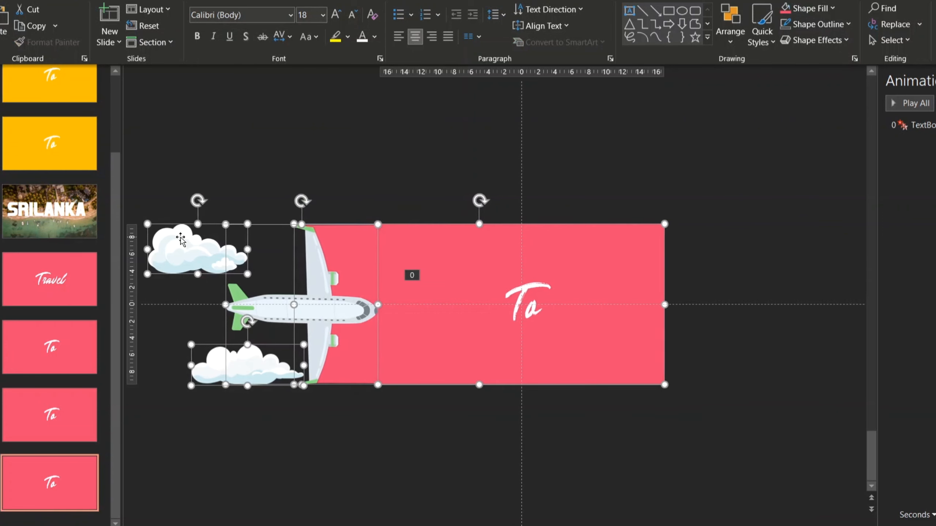
key(Right)
key(Right)
key(Right)
key(Right)
key(Right)
key(Right)
key(Right)
key(Right)
key(Right)
key(Right)
key(Right)
key(Right)
key(Right)
key(Right)
key(Right)
key(Right)
key(Right)
key(Right)
key(Right)
key(Right)
key(Right)
key(Right)
key(Right)
key(Right)
key(Right)
key(Right)
key(Right)
key(Right)
key(Right)
key(Right)
key(Right)
key(Right)
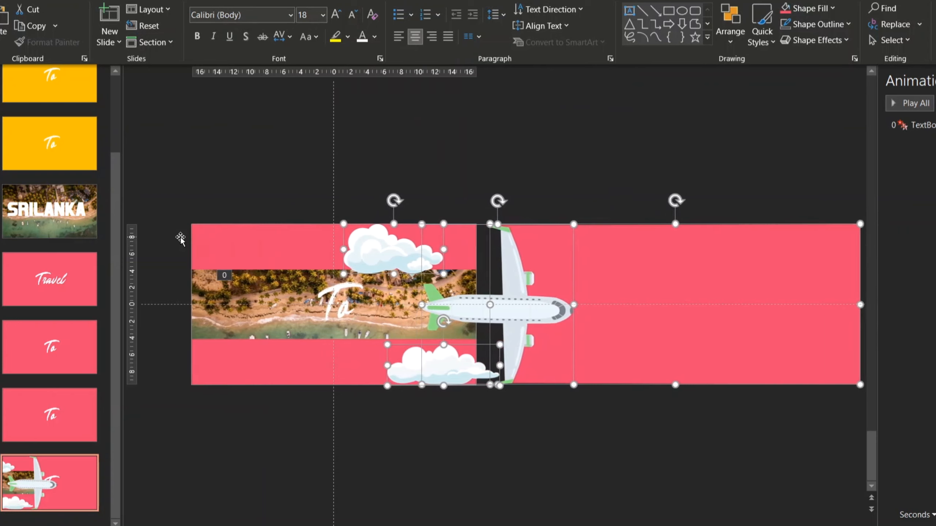
key(Right)
key(Right)
key(Right)
key(Right)
key(Right)
key(Right)
key(Right)
key(Right)
key(Right)
key(Right)
key(Right)
key(Right)
key(Right)
key(Right)
key(Right)
key(Right)
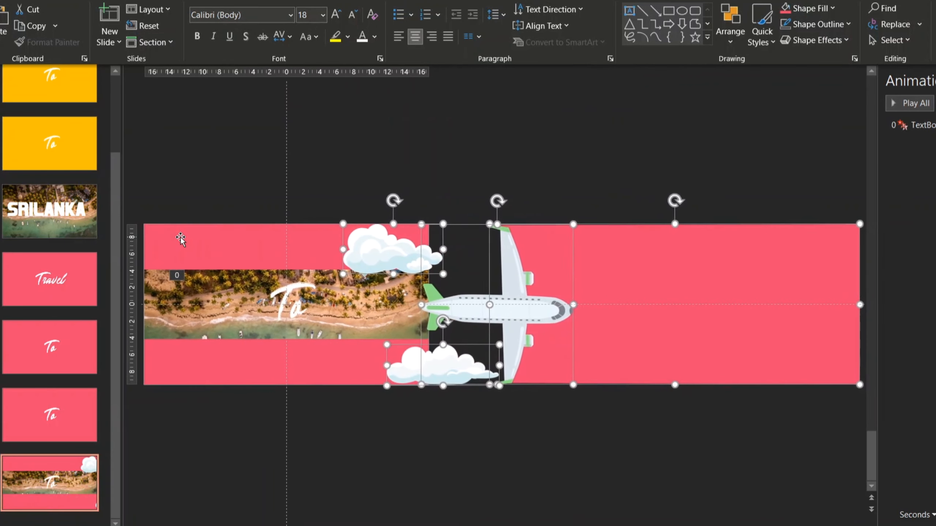
key(Right)
key(Right)
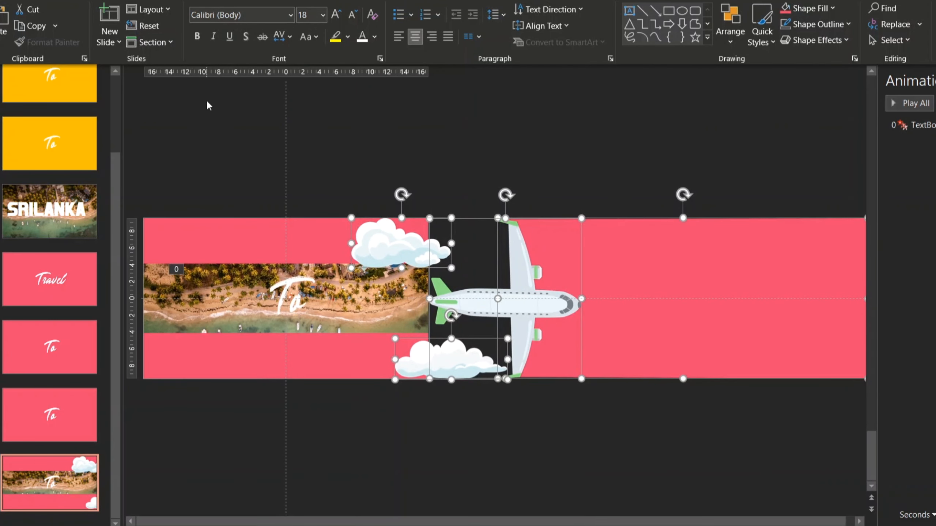
- Move the two clouds further right until both lie completely outside the slide's right edge
click(308, 143)
click(377, 254)
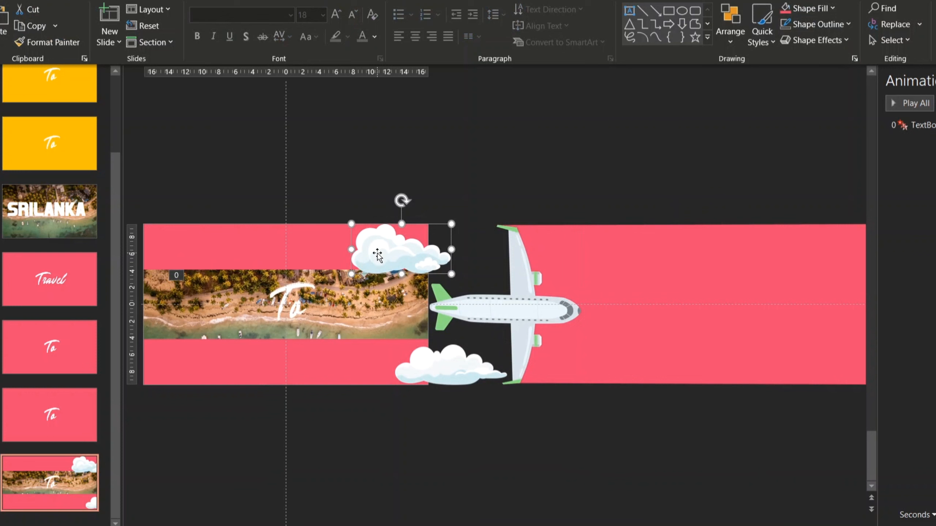
shift+click(441, 385)
key(Right)
key(Right)
key(Right)
key(Right)
key(Right)
key(Right)
key(Right)
key(Right)
key(Right)
key(Right)
key(Right)
key(Right)
key(Right)
key(Right)
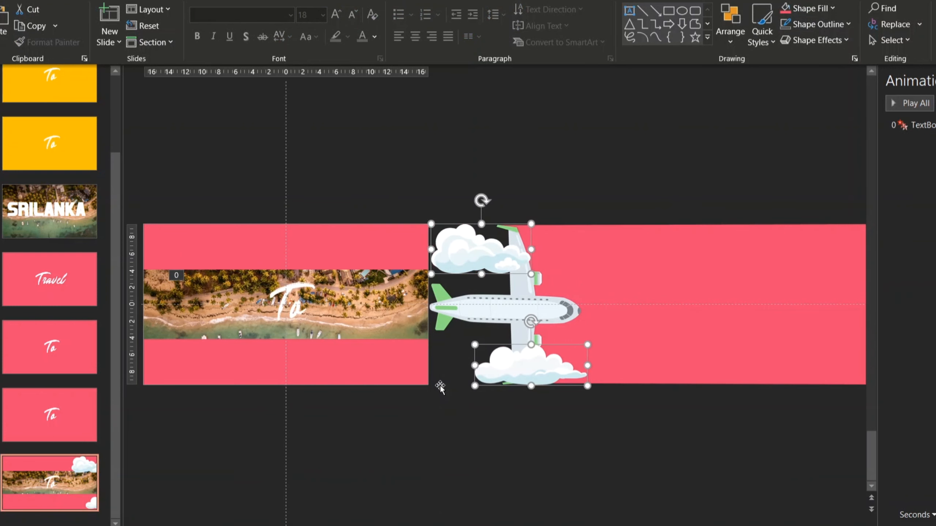
- Move the pink bands above and below the picture right until both are off the slide and lie on the pink cover
key(ctrl+Right)
click(300, 261)
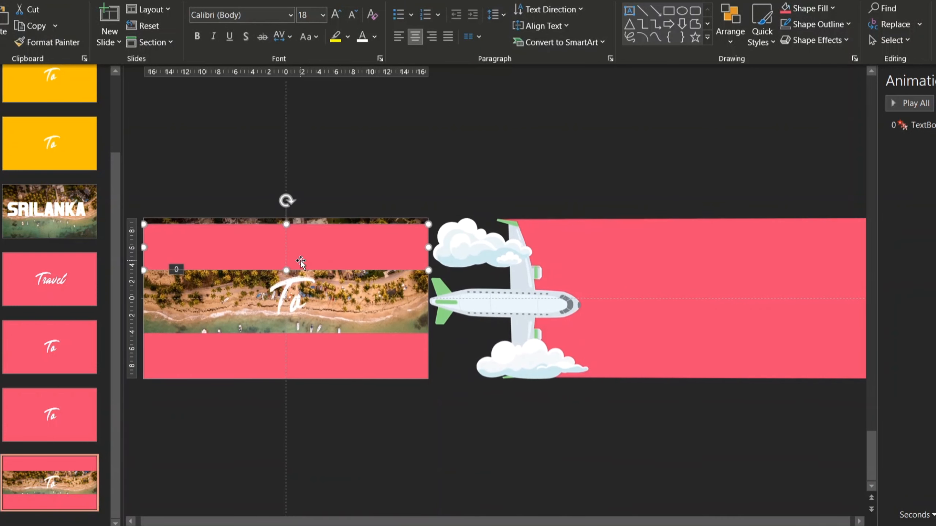
key(Right)
key(Right)
key(Right)
key(Right)
key(Right)
key(Right)
key(Right)
key(Right)
key(Right)
key(Right)
key(Right)
key(Right)
key(Right)
key(Right)
key(Right)
key(Right)
key(Right)
key(Right)
key(Right)
key(Right)
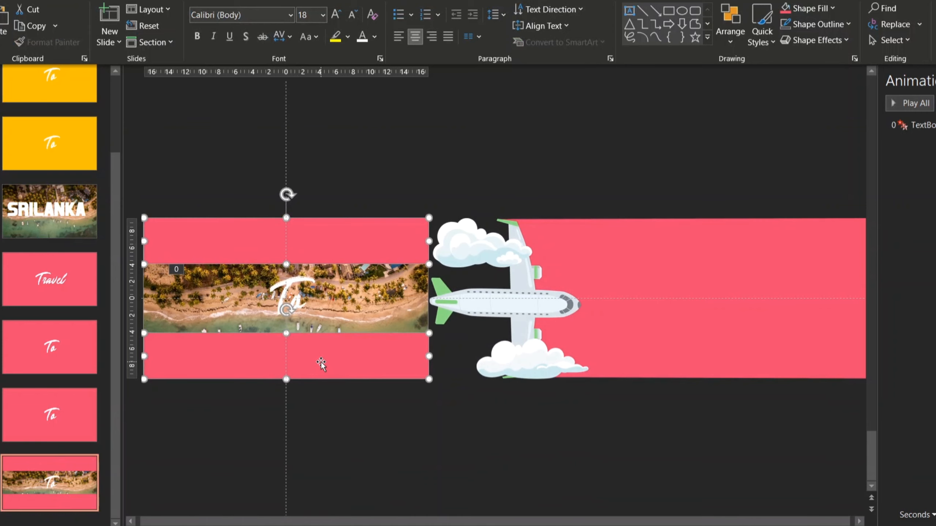
key(Left)
key(Left)
key(Right)
key(Right)
key(Right)
key(Right)
key(Right)
key(Right)
key(Right)
key(Right)
key(Right)
key(Right)
key(Right)
key(Right)
key(Right)
key(Right)
key(Right)
key(Right)
- Delete the "To" text box from the picture slide and insert a new text box reading "SRI LANKA"
click(303, 331)
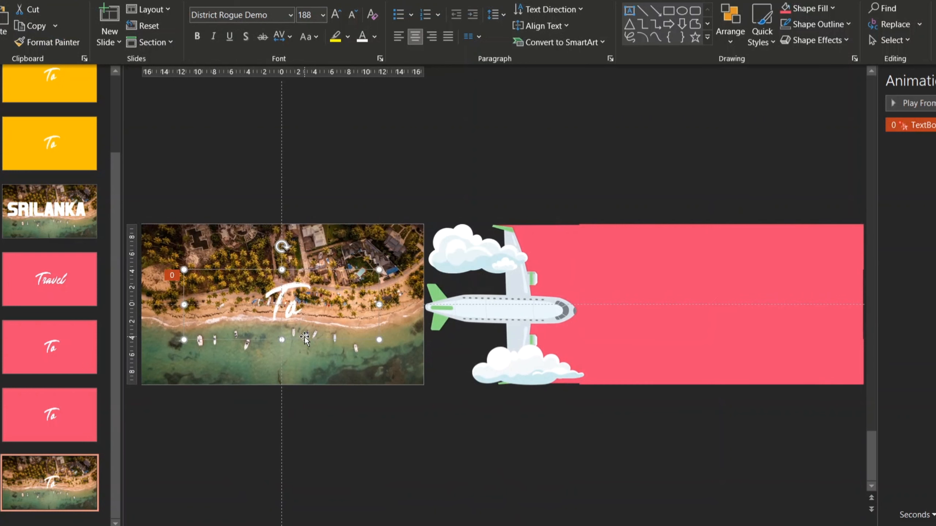
key(Delete)
click(54, 19)
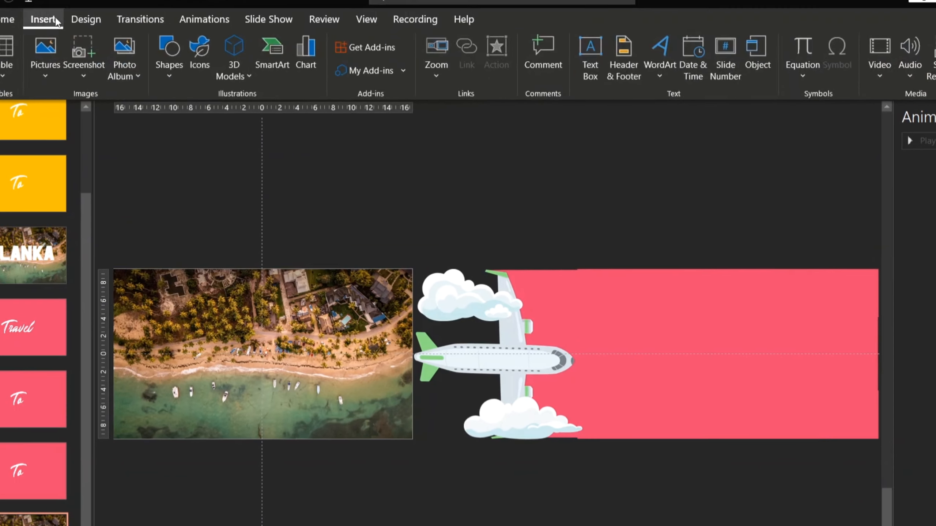
click(591, 96)
drag(135, 346, 358, 428)
text(SRILA)
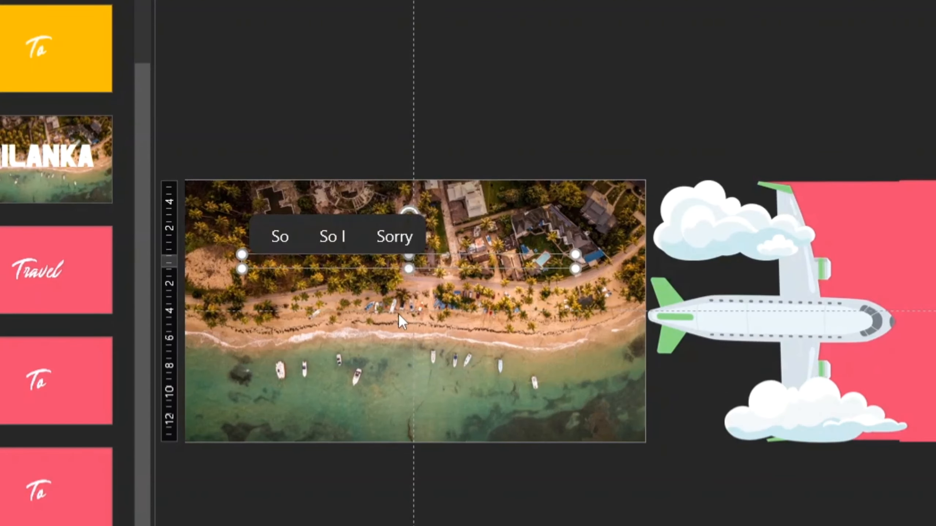
text(NKA)
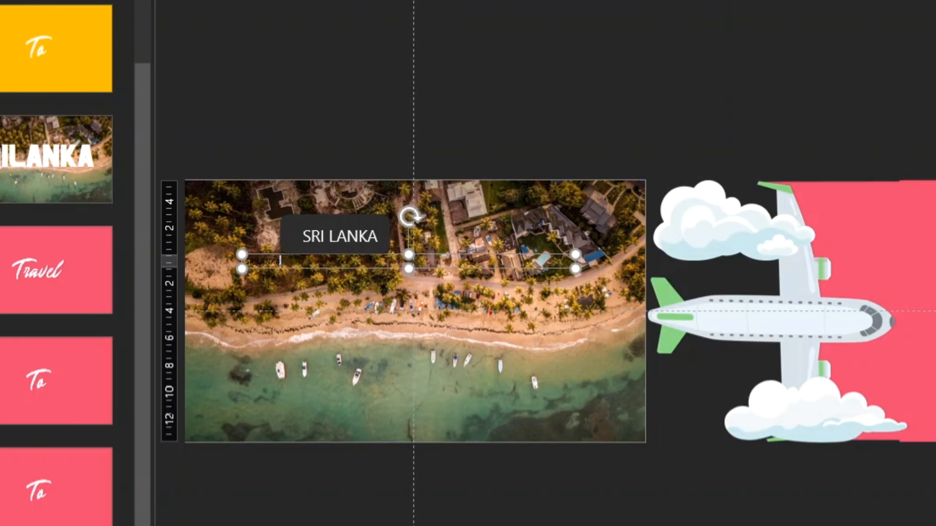
click(346, 240)
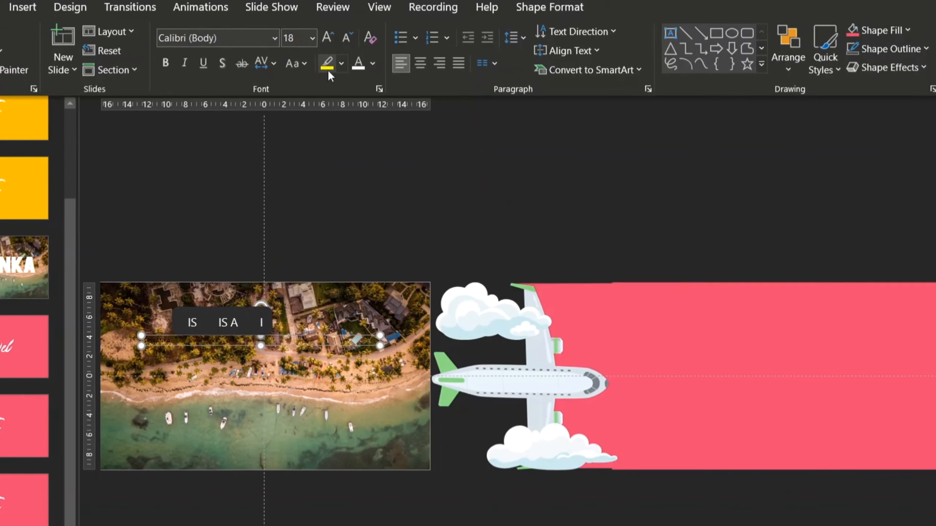
- Set the "SRI LANKA" text to size 188 in the ROSEMERO EMPEROR font
click(282, 44)
text(1)
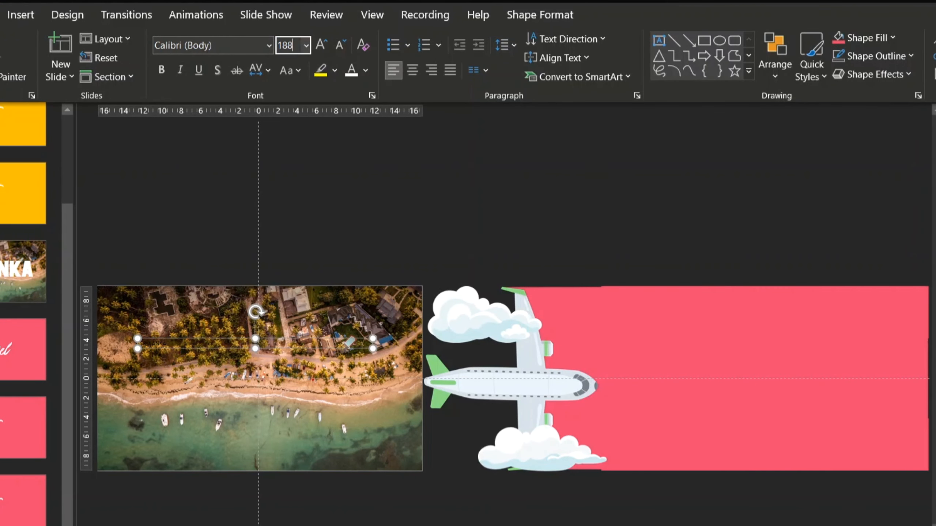
text(88)
key(Return)
click(267, 45)
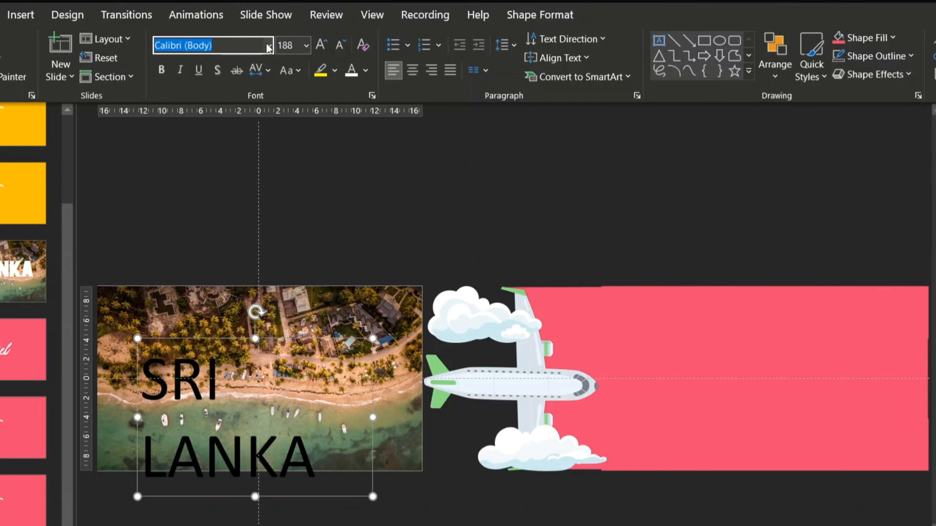
click(234, 176)
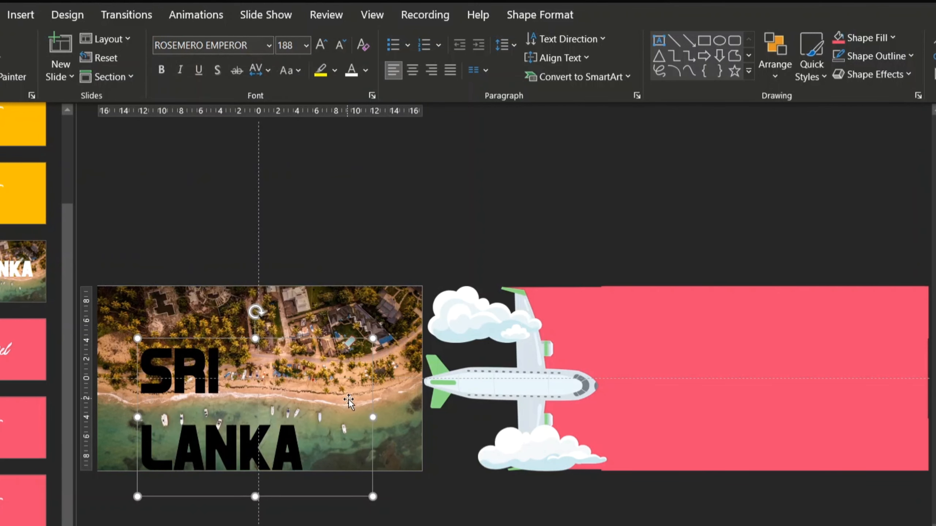
- Widen the text box to the slide's right edge so "SRI LANKA" fits on one line, and centre its text
drag(372, 417, 421, 417)
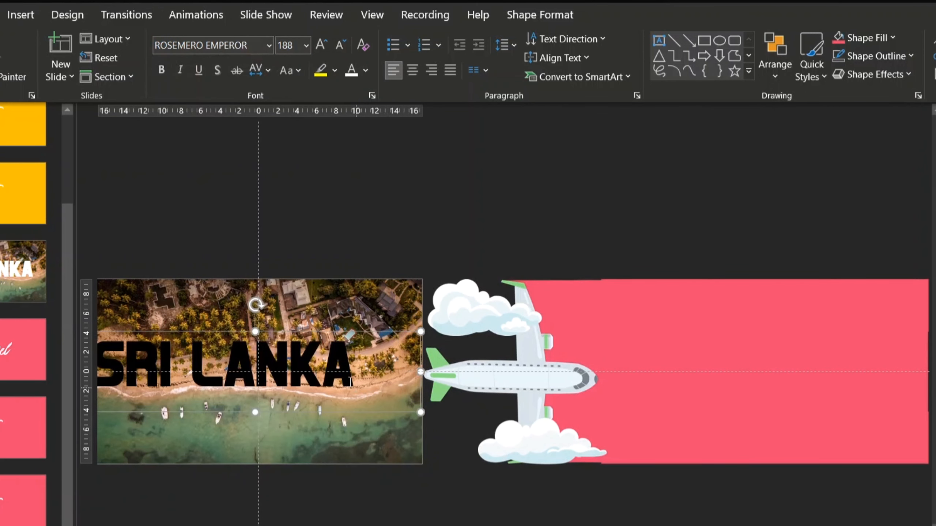
click(412, 70)
drag(308, 318, 309, 340)
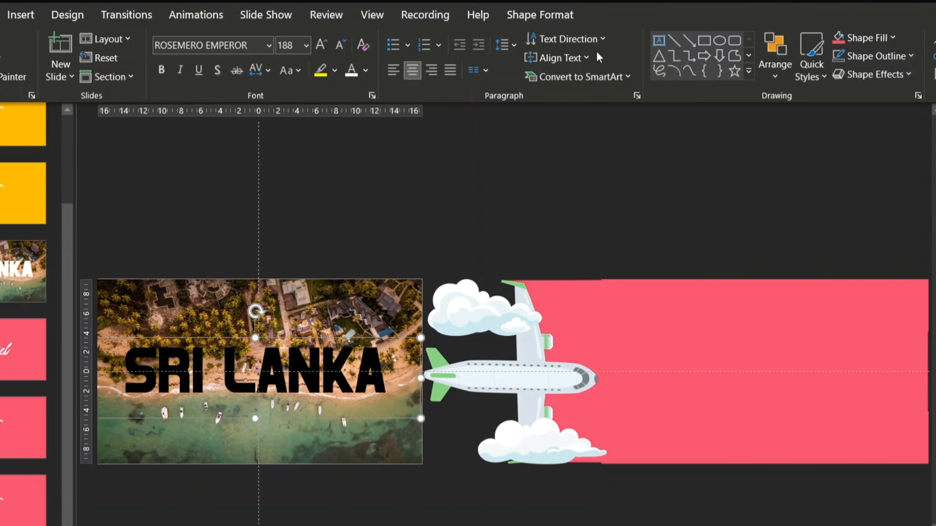
- Align the "SRI LANKA" text box to the horizontal centre and vertical middle of the slide
click(775, 60)
mouse_move(788, 328)
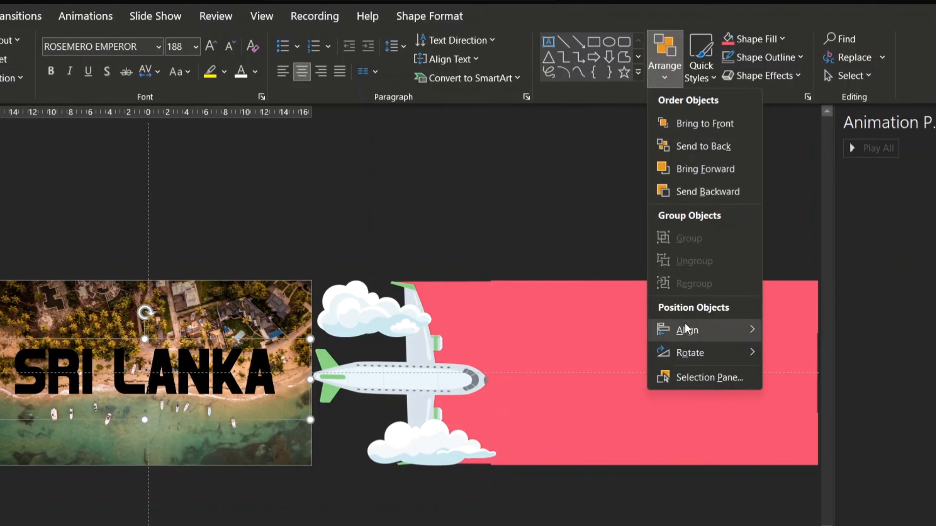
click(813, 354)
click(664, 58)
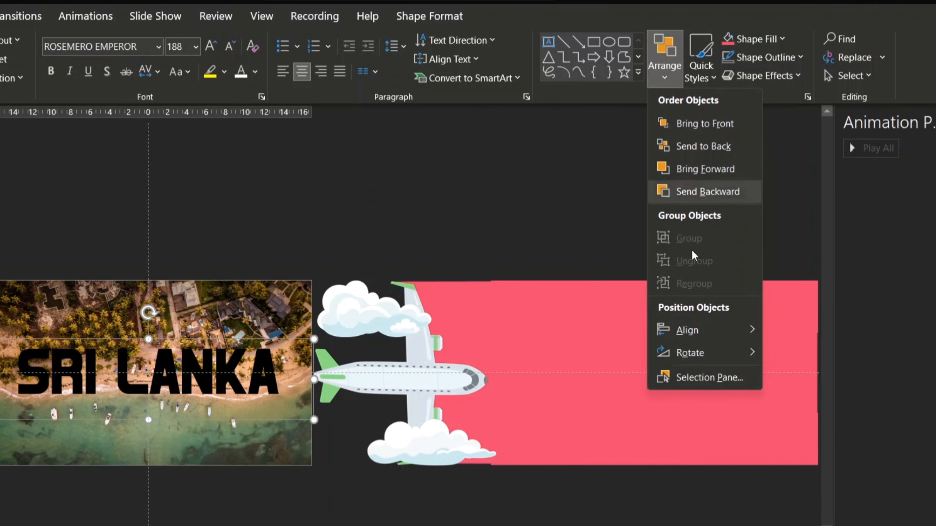
mouse_move(743, 333)
click(798, 426)
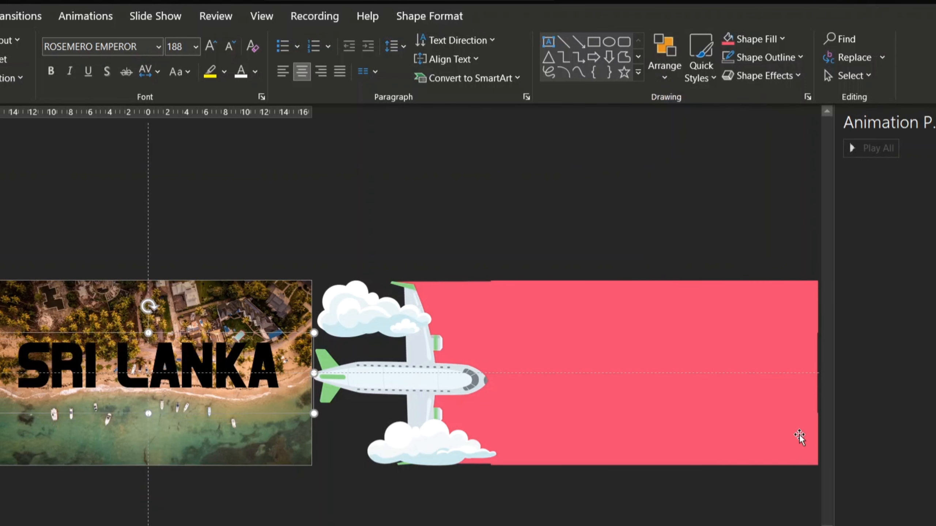
- Colour the "SRI LANKA" text white and nudge its box slightly down
click(245, 74)
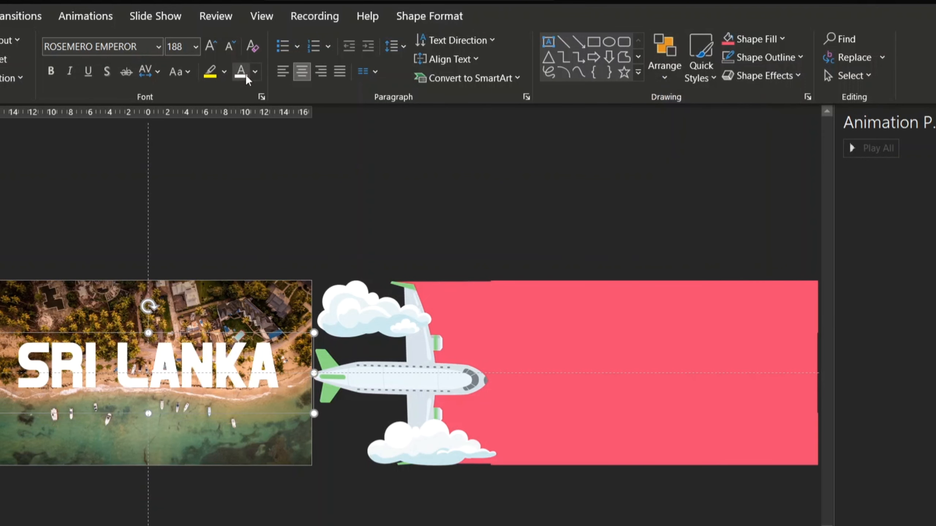
key(Down)
key(Down)
key(Down)
key(Down)
key(Down)
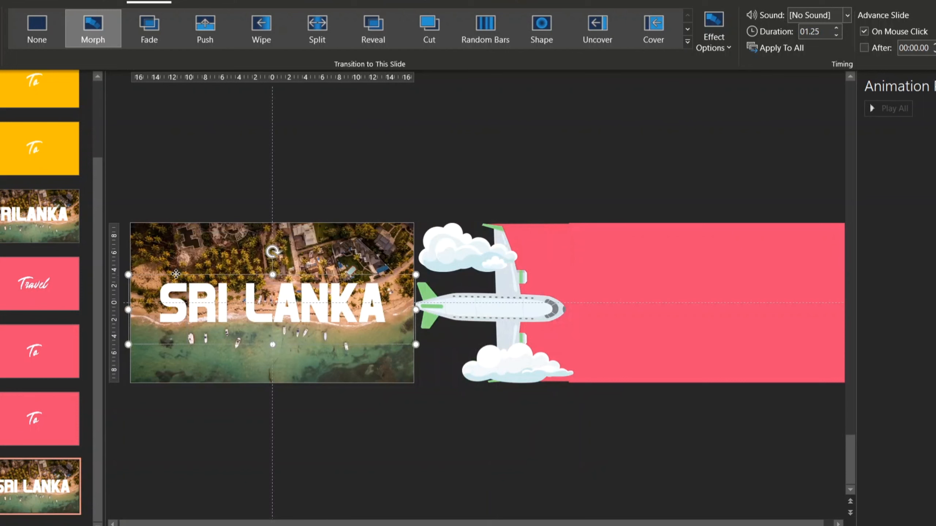
- Copy the "SRI LANKA" text box onto the preceding "To" slide and send it to the back, behind the pink cover
right_click(175, 275)
key(Escape)
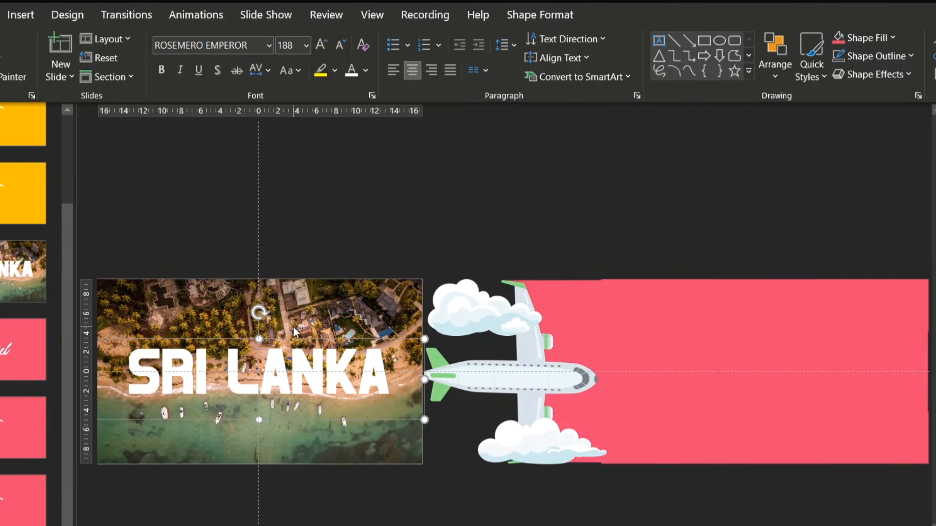
click(35, 427)
key(ctrl+v)
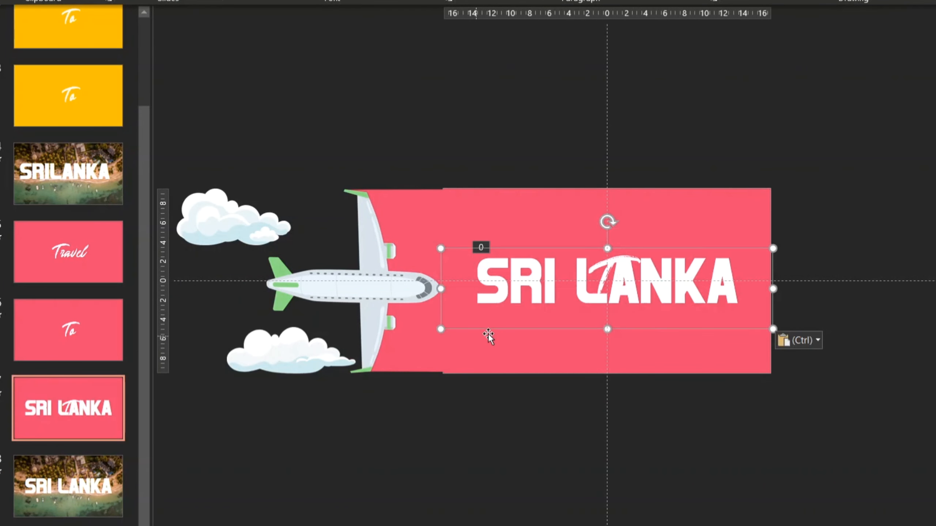
right_click(528, 329)
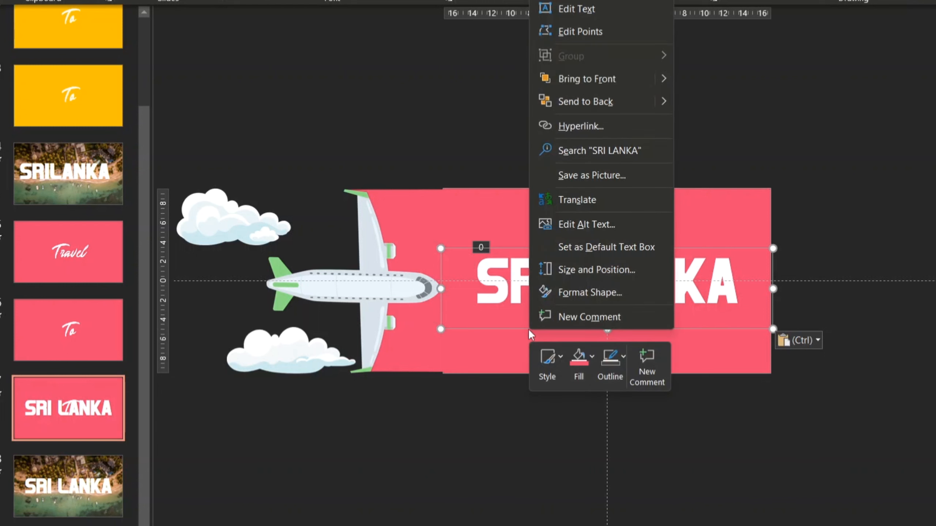
click(580, 87)
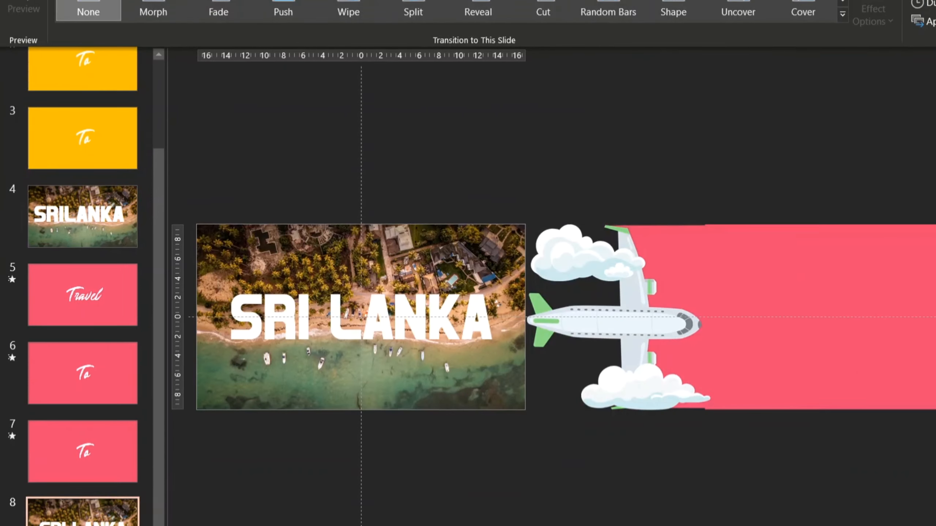
- Apply the Morph transition with a 02.25 duration to the "SRI LANKA" slide and make it advance automatically instead of on mouse click
click(67, 18)
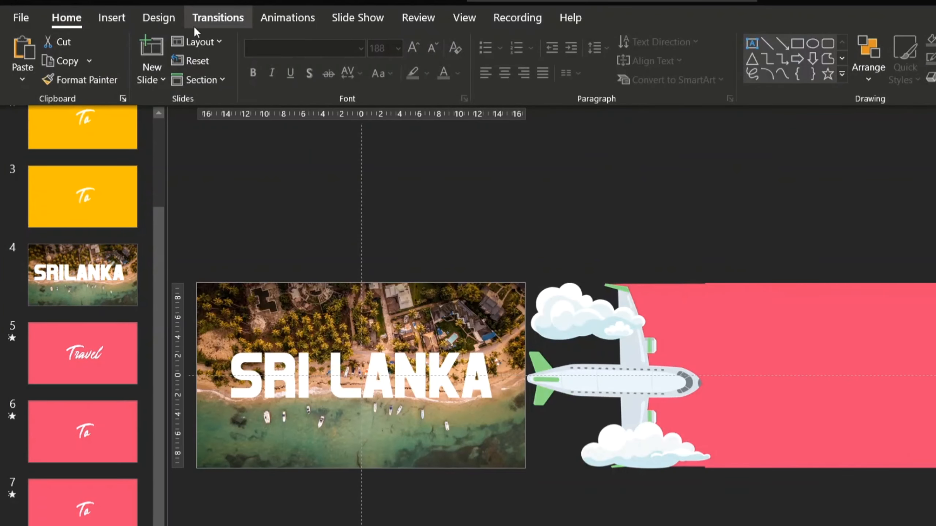
click(202, 22)
click(164, 48)
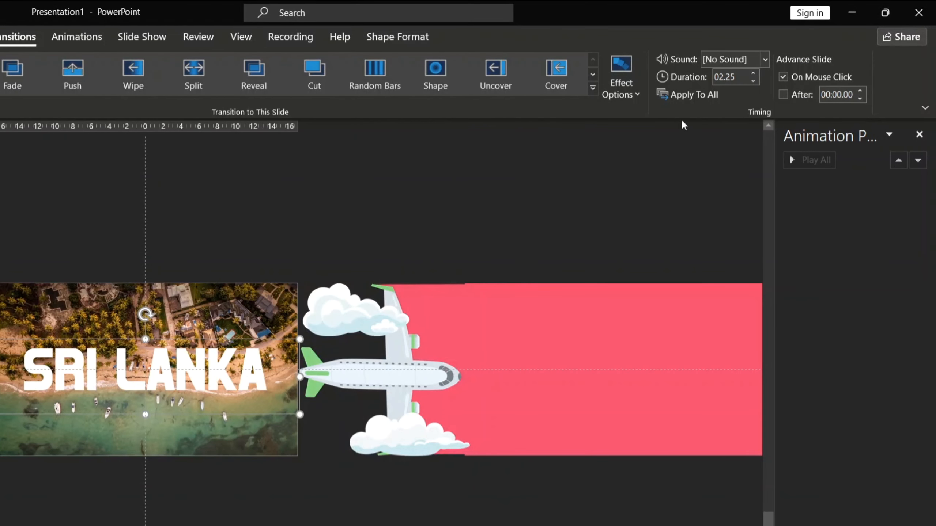
click(784, 77)
click(862, 92)
- Make the two pink "To" slides and the pink "Travel" slide advance automatically instead of on mouse click
click(55, 378)
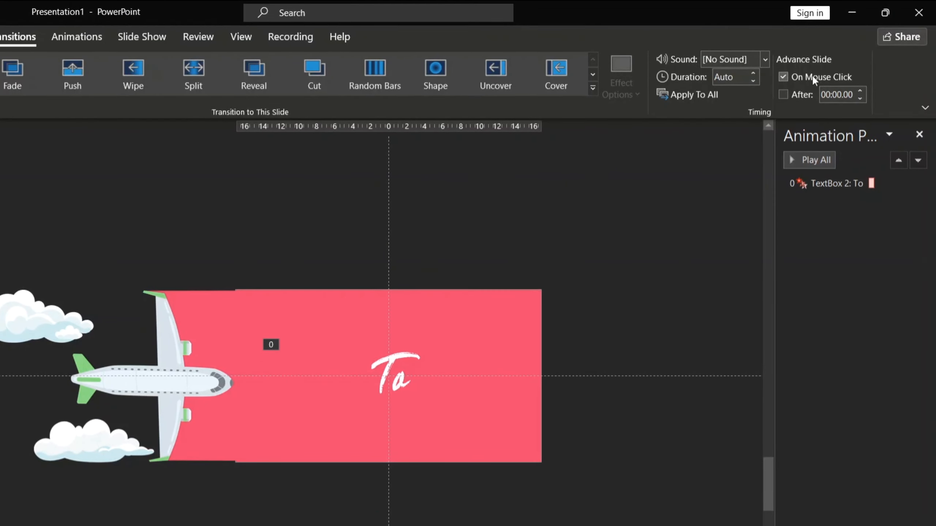
click(812, 74)
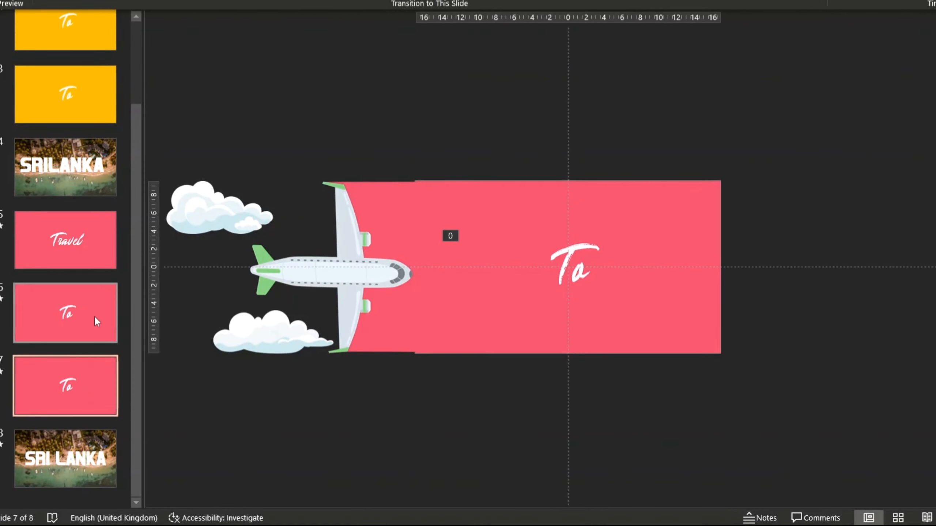
click(95, 317)
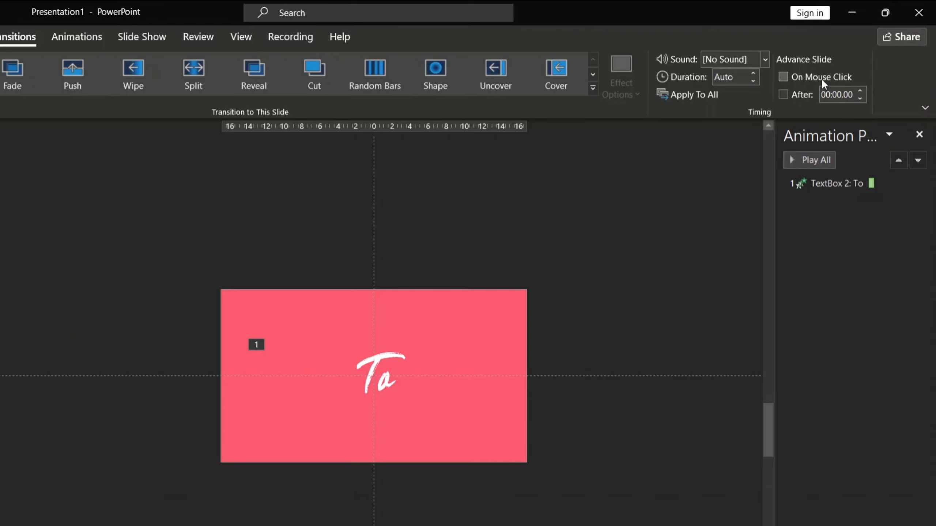
click(852, 95)
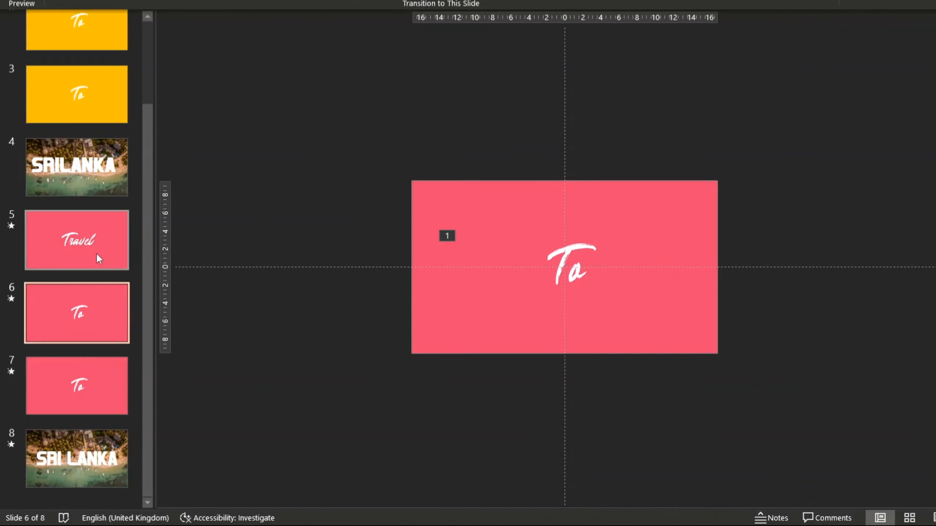
click(94, 253)
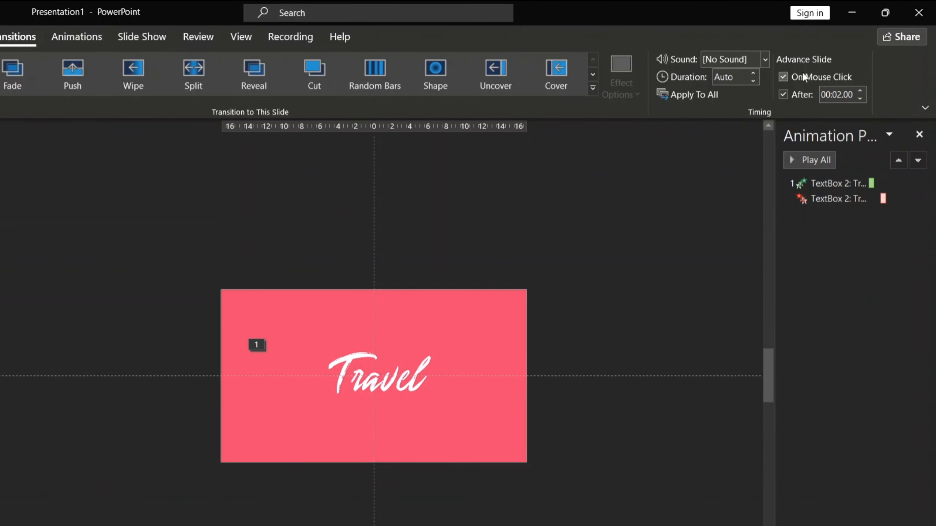
click(794, 77)
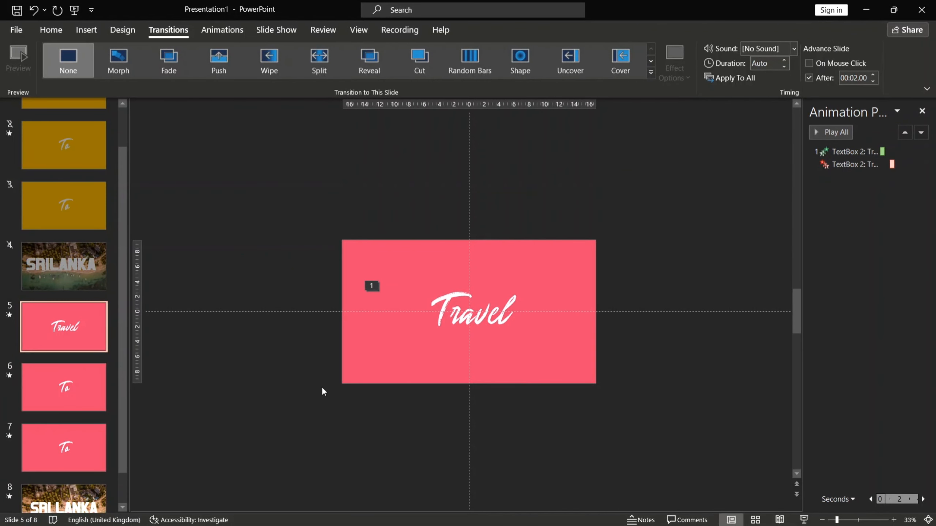